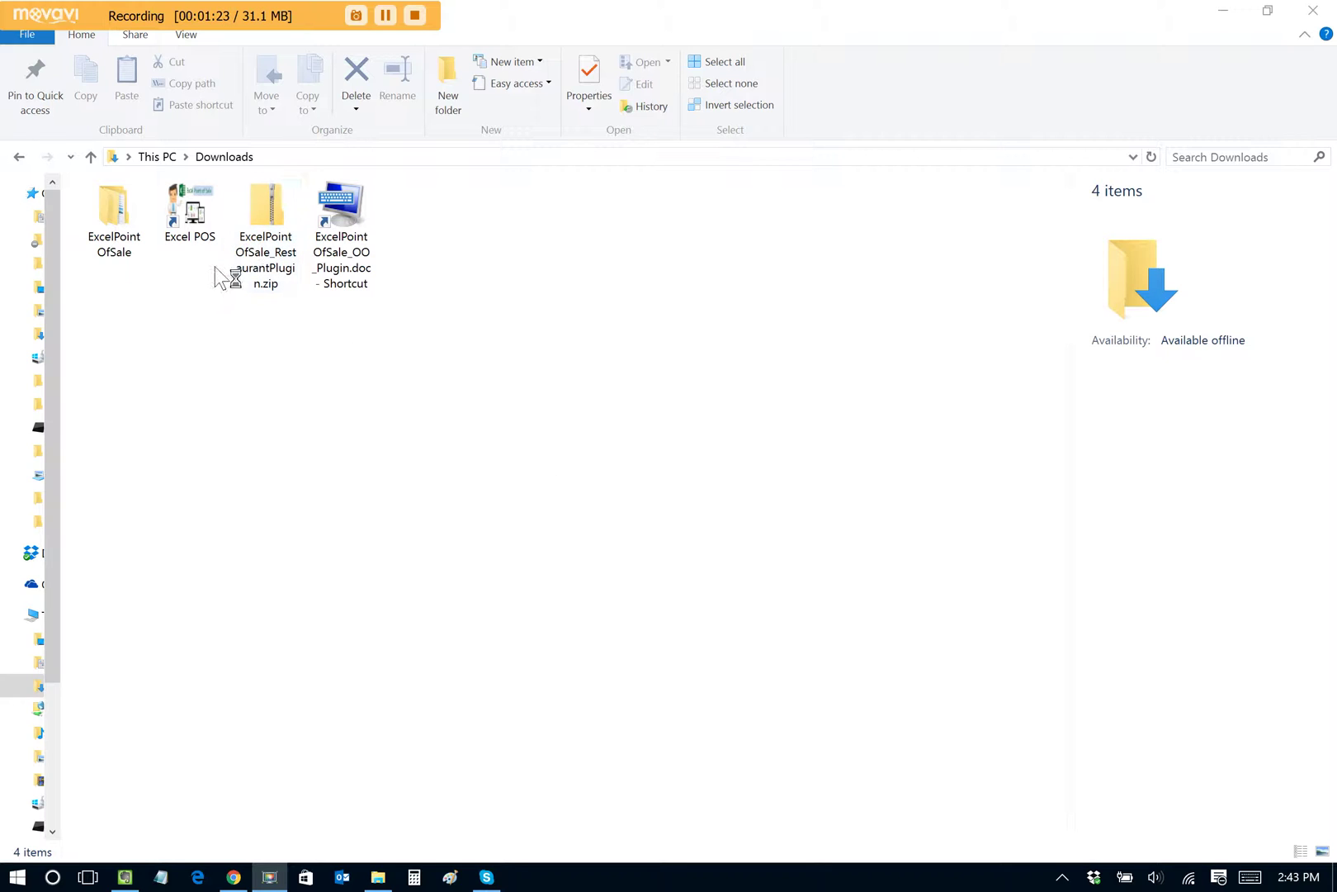
Step: Launch EXCELPOINTOFSALE.xls from the Excel POS shortcut in Downloads
left_click(193, 214)
double_click(195, 221)
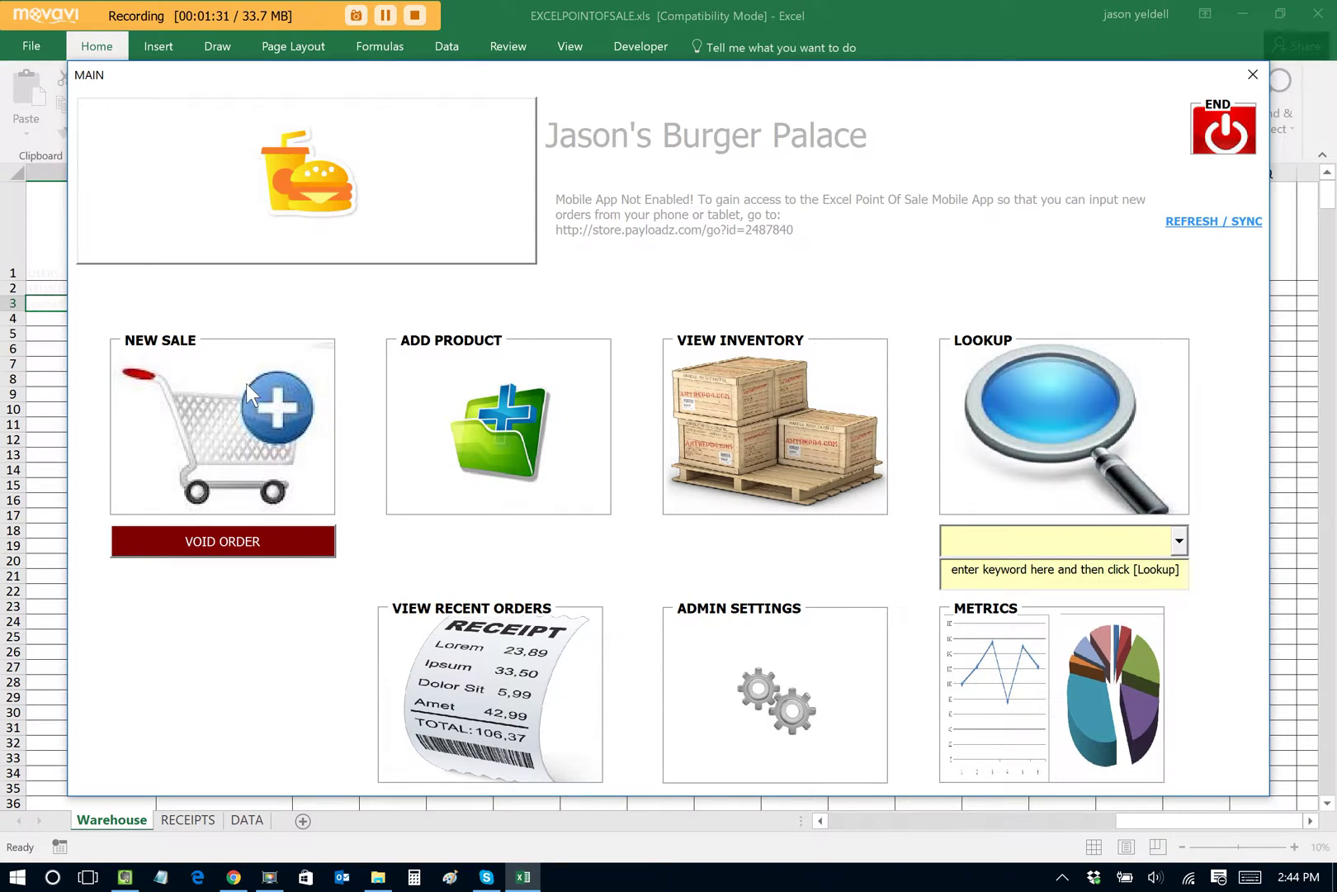
Step: Start a new sale, choosing the cashier ID in the pre-sale options
left_click(208, 425)
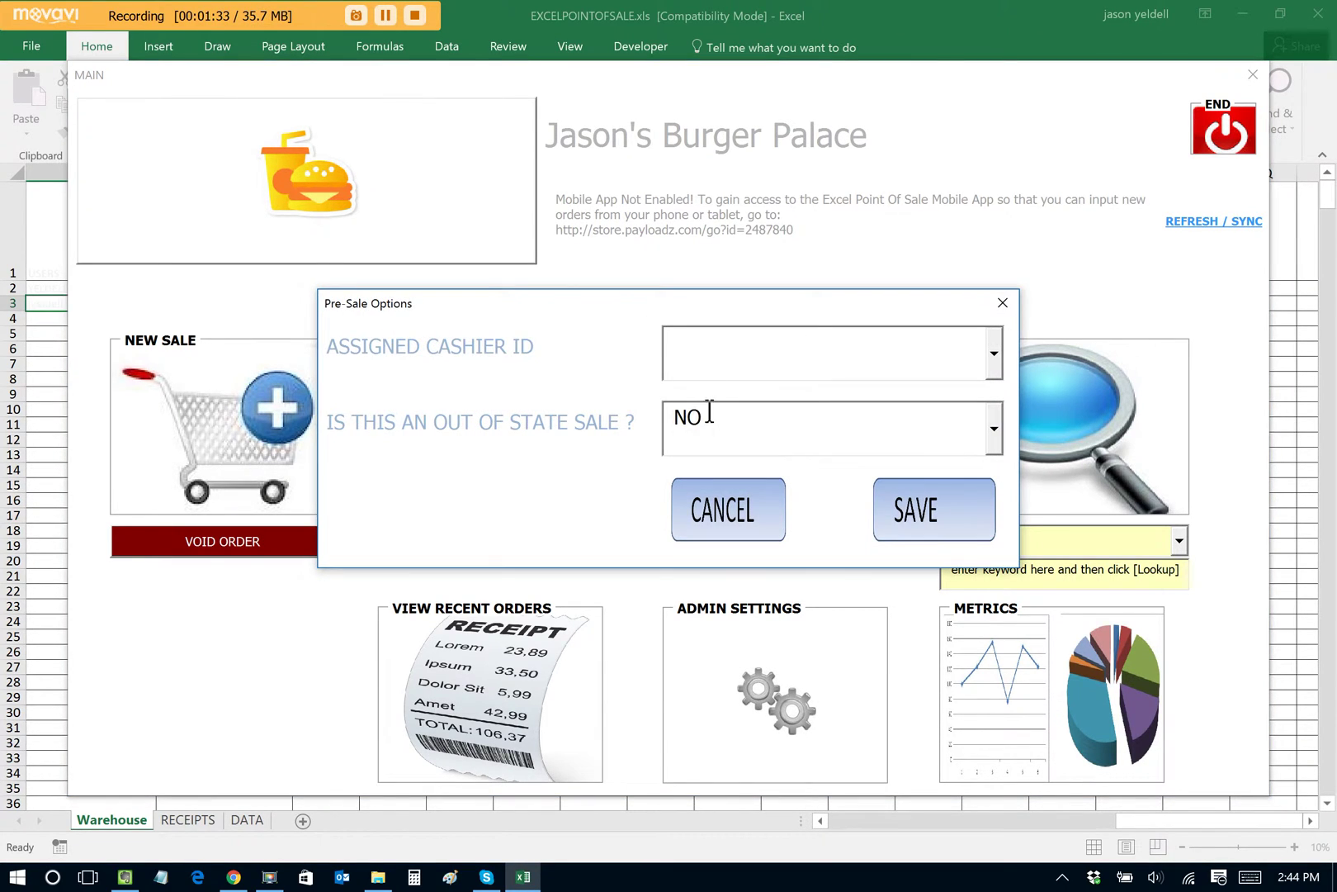
left_click(994, 355)
left_click(923, 418)
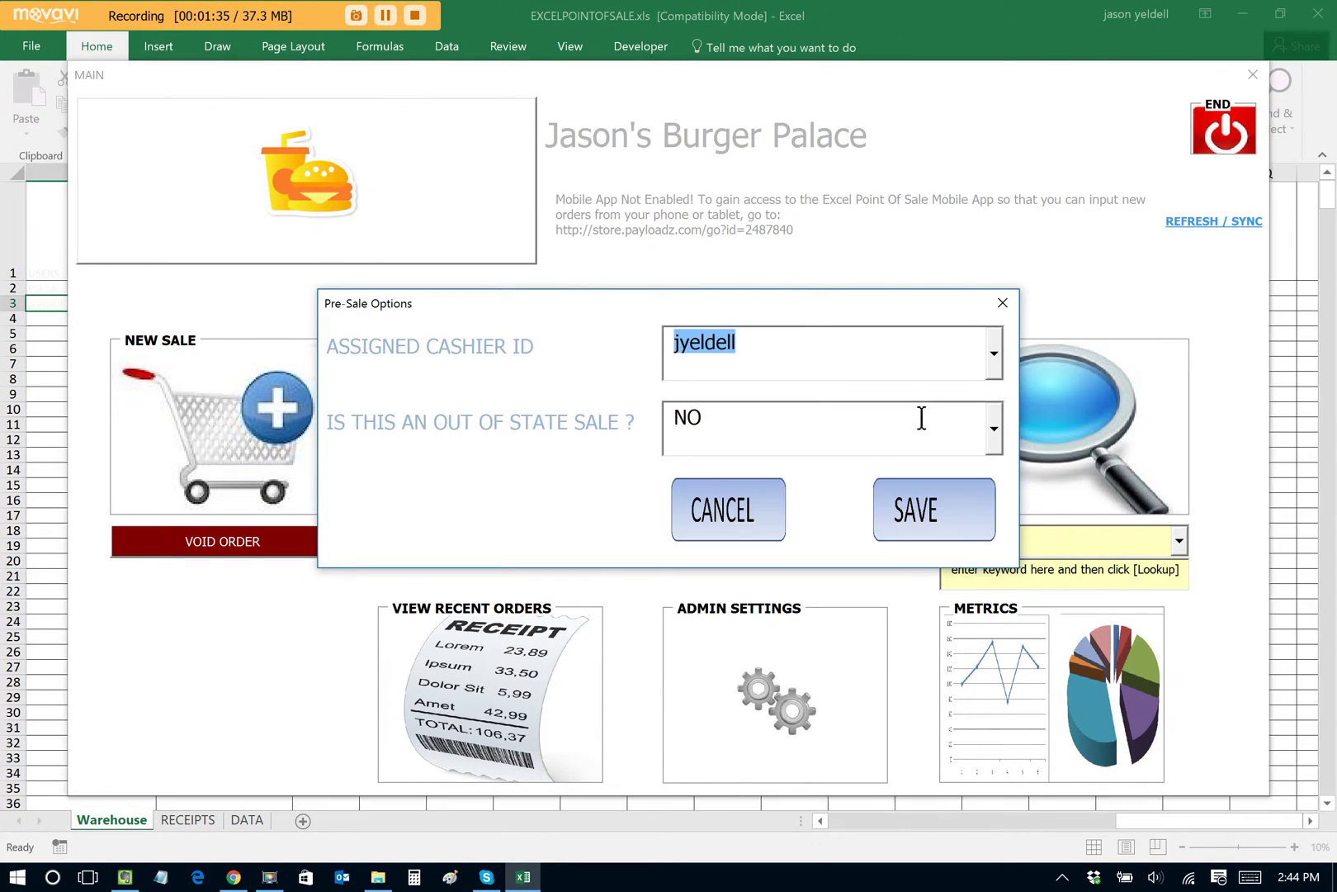
left_click(926, 503)
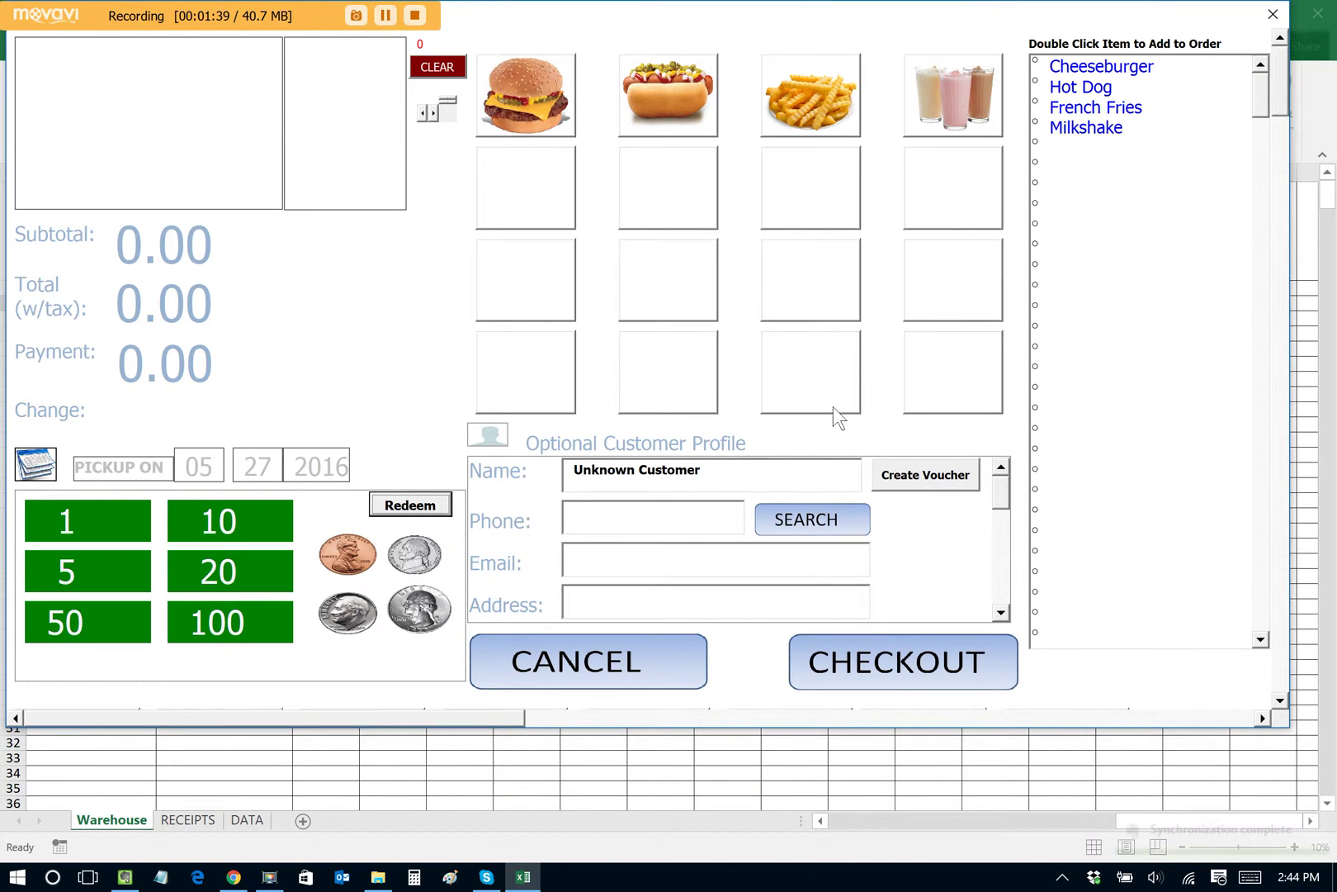
Step: Add two Cheeseburgers, record 20 cash paid, enter the customer's name, and check out
left_click(542, 101)
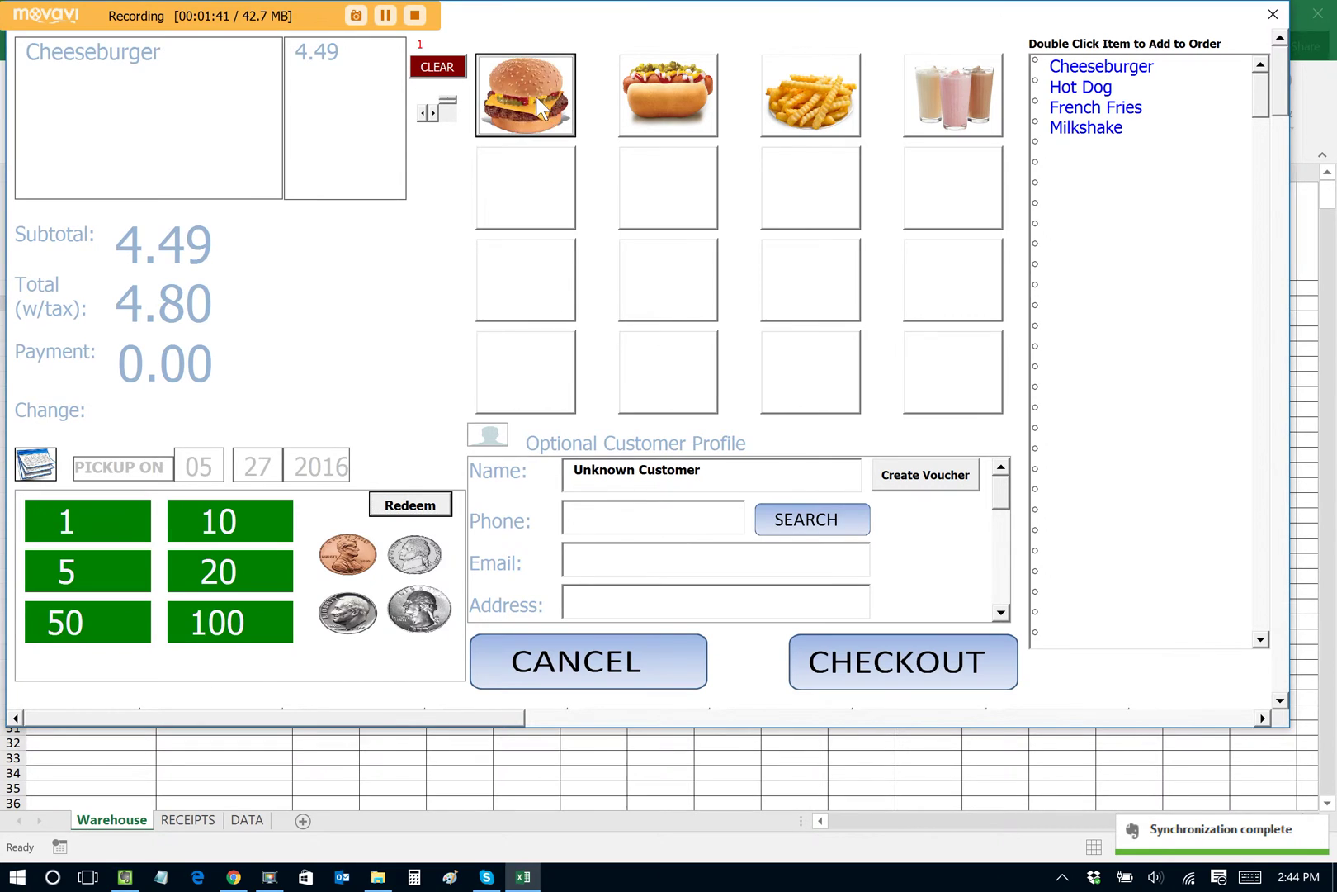
left_click(535, 95)
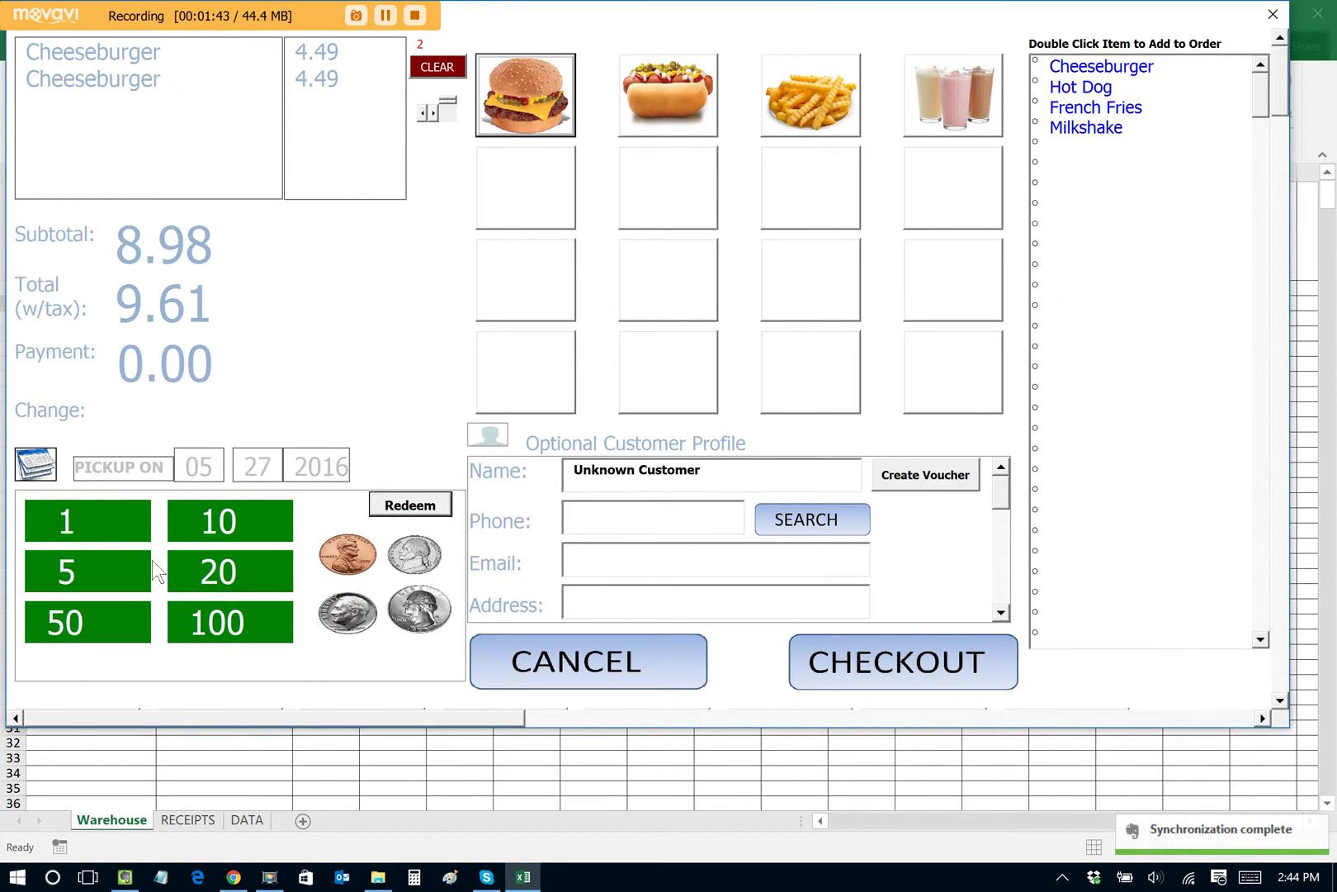
left_click(216, 570)
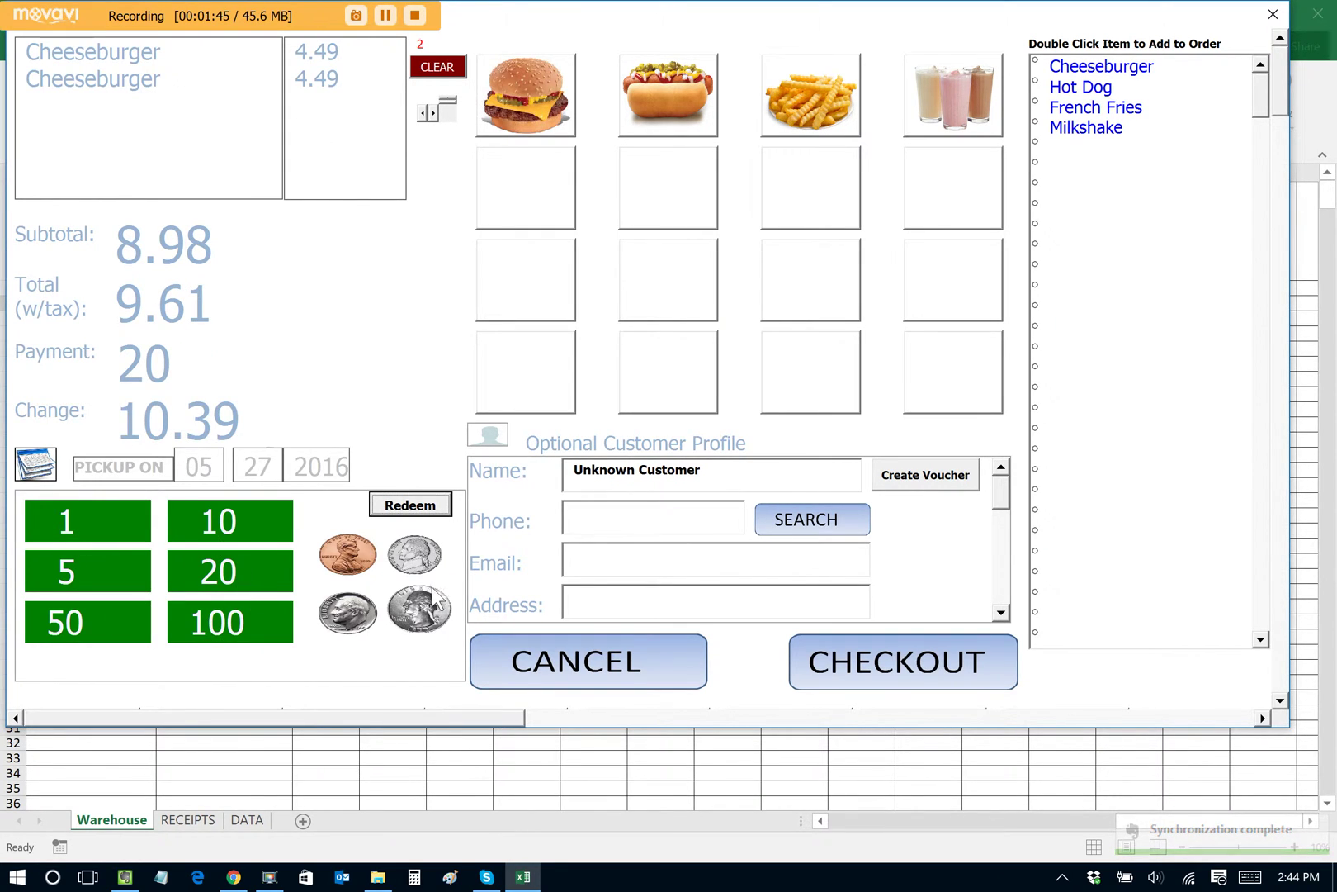
left_click(740, 475)
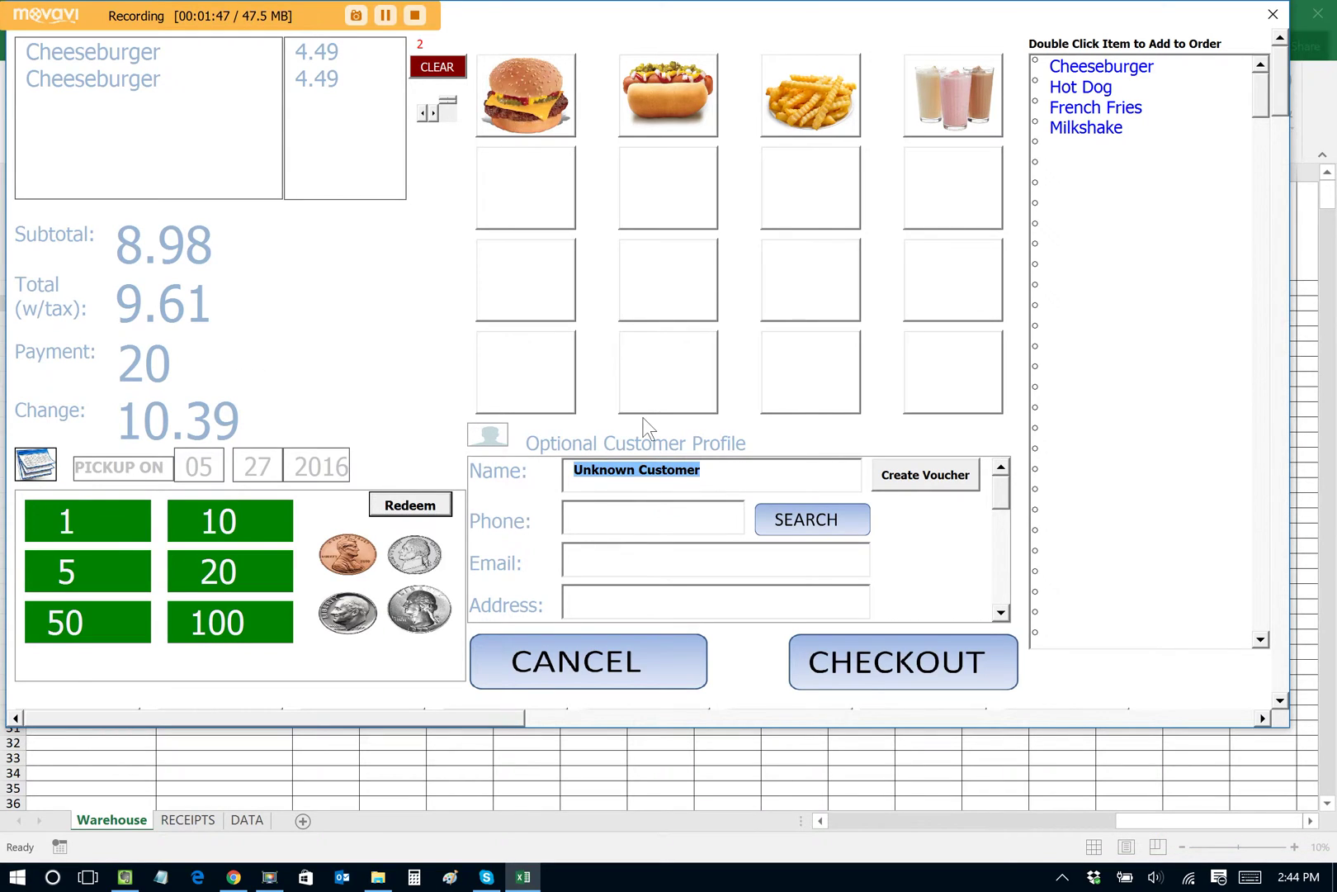
type("John Doe")
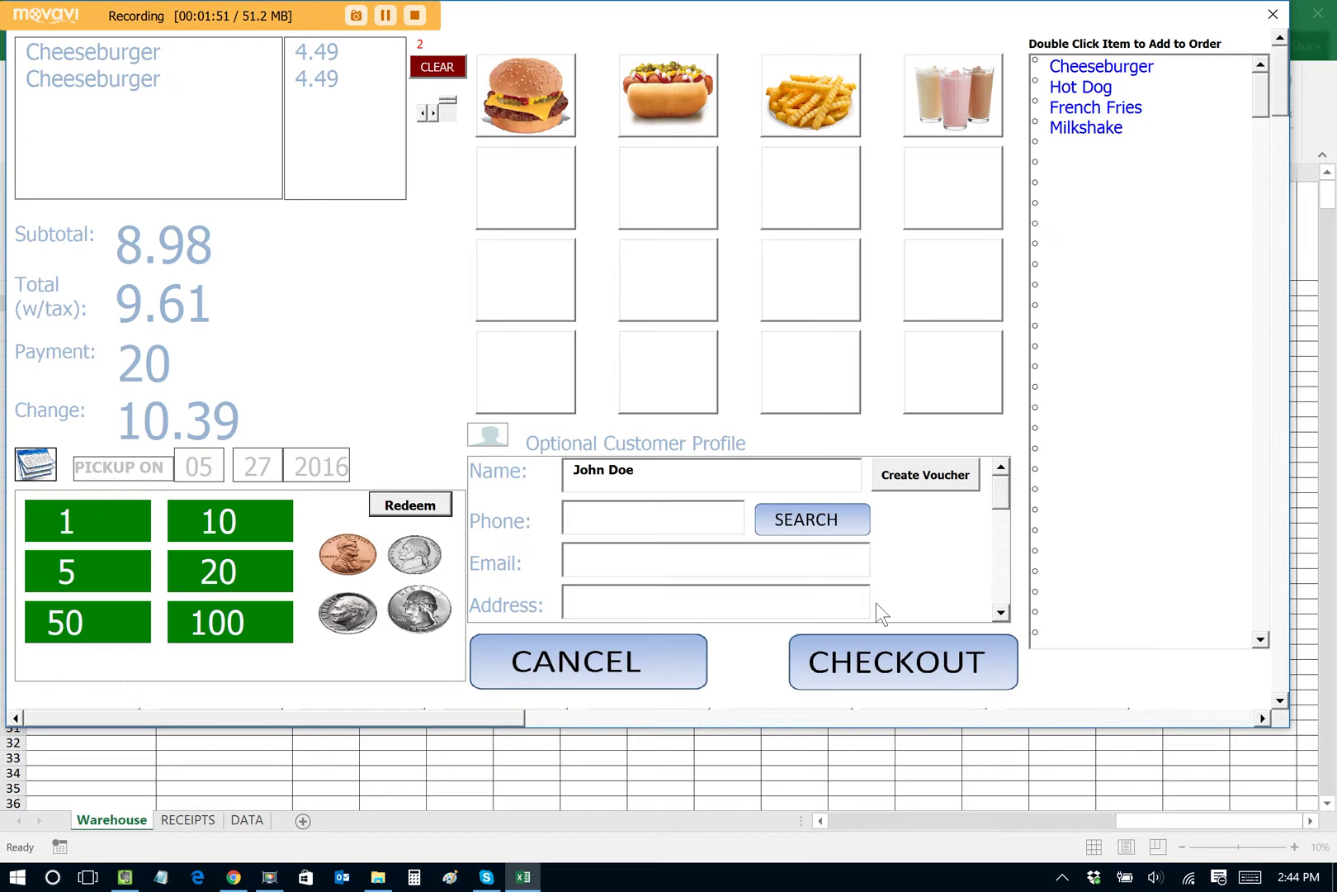
left_click(850, 657)
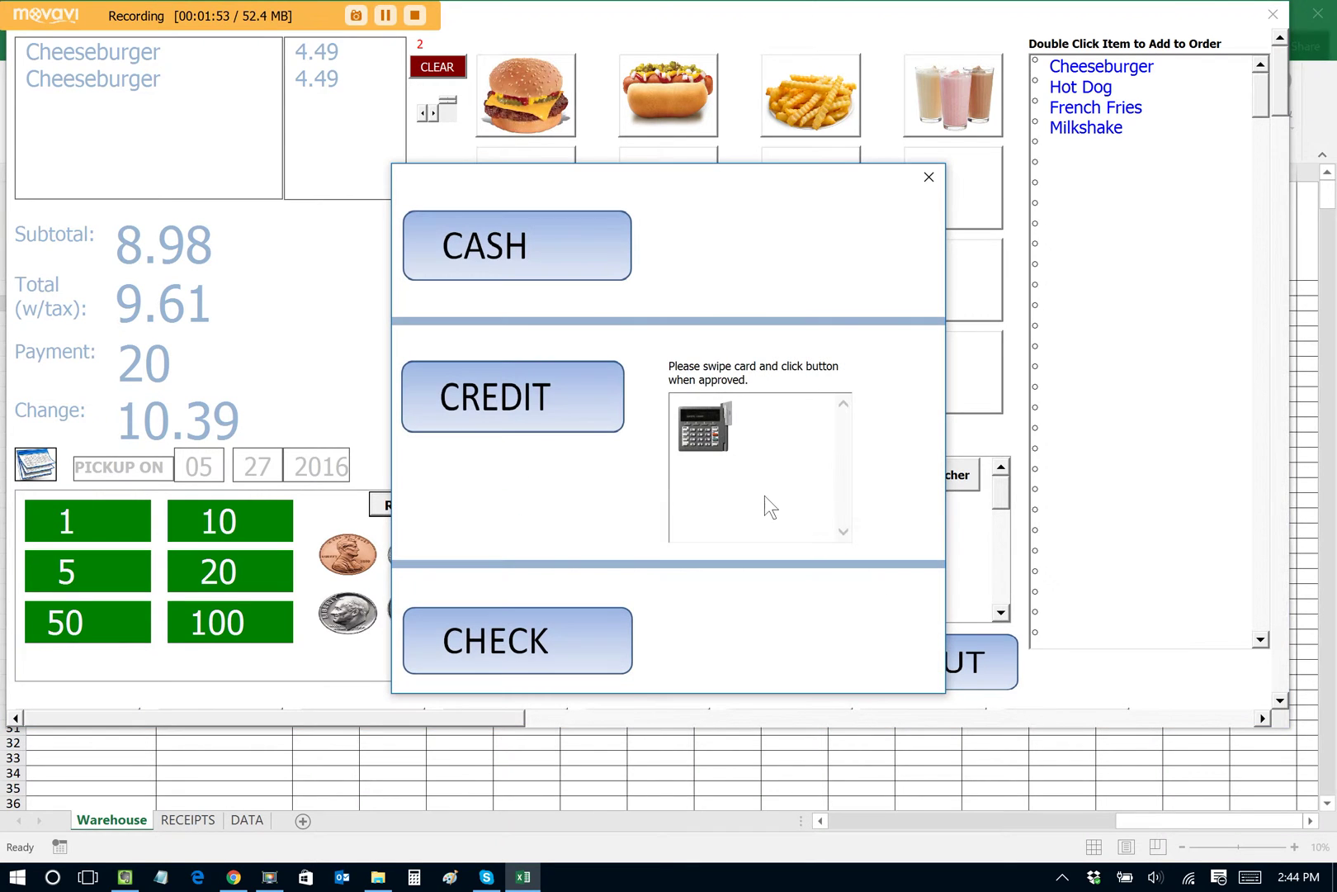
Step: Pay order 1001 in cash, confirm the change, and close the Order Complete summary
left_click(536, 248)
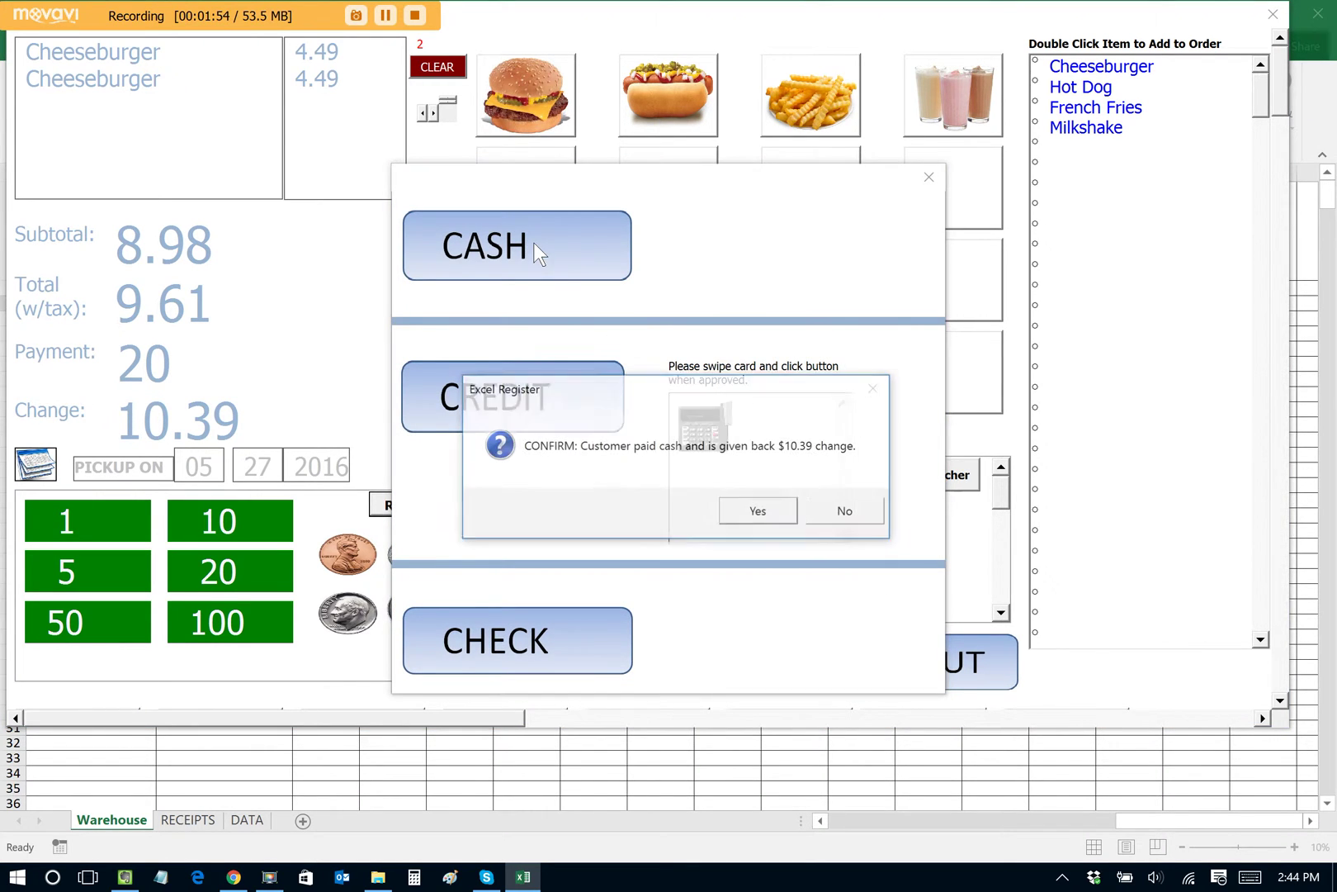
left_click(757, 513)
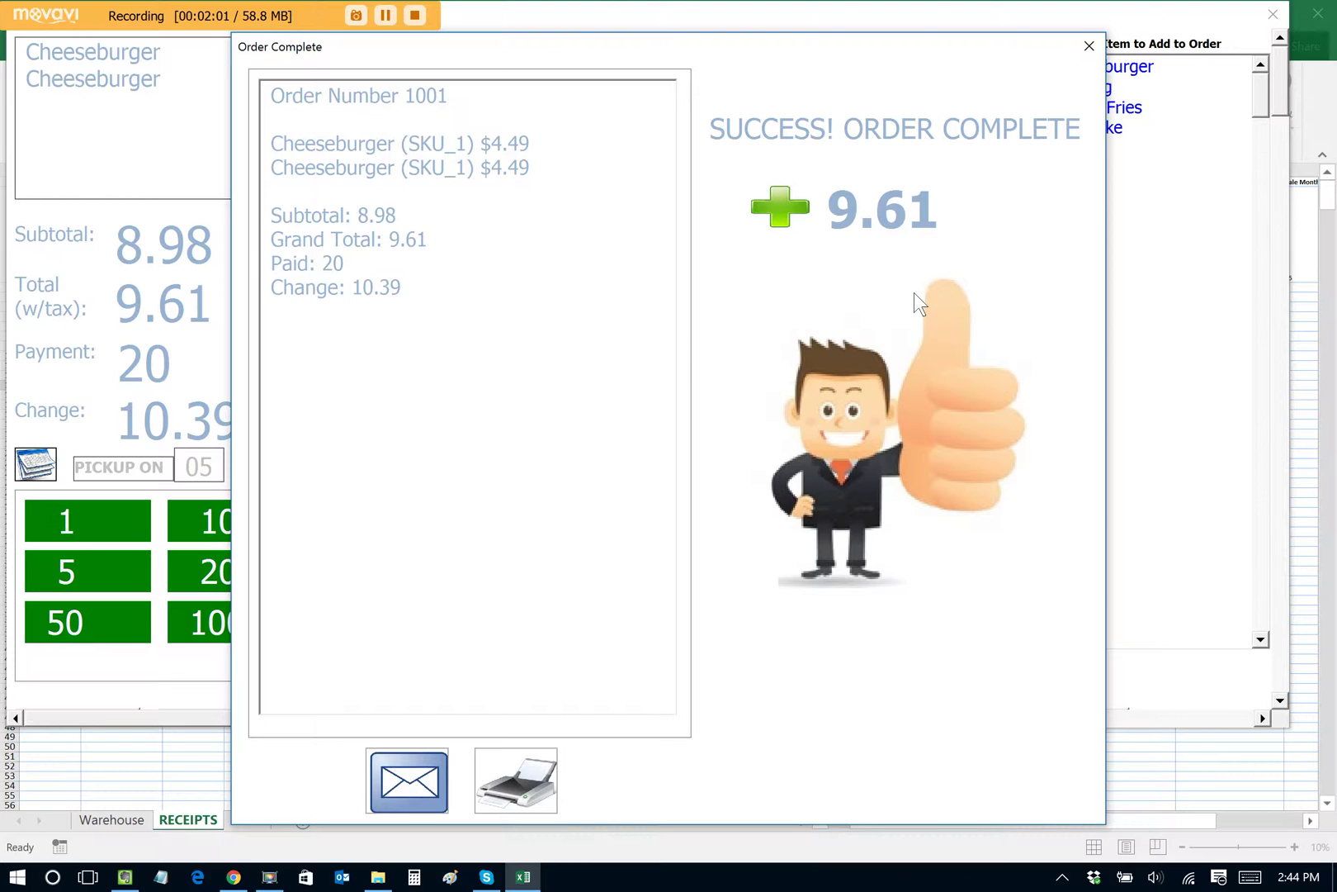
key("XF86AudioLowerVolume")
key("XF86AudioRaiseVolume")
key("XF86AudioRaiseVolume")
key("XF86AudioRaiseVolume")
key("XF86AudioRaiseVolume")
key("XF86AudioRaiseVolume")
key("XF86AudioRaiseVolume")
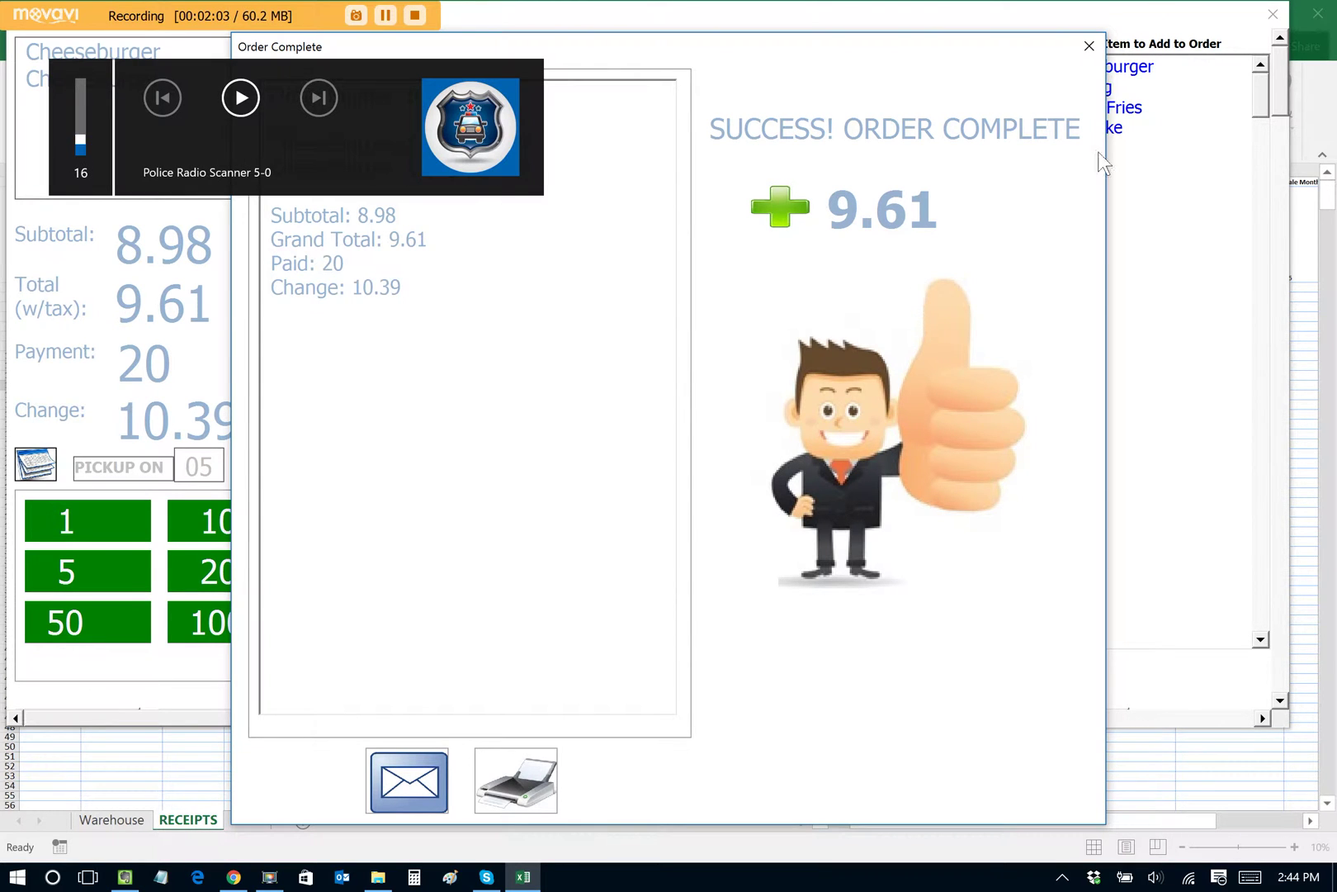
left_click(1088, 45)
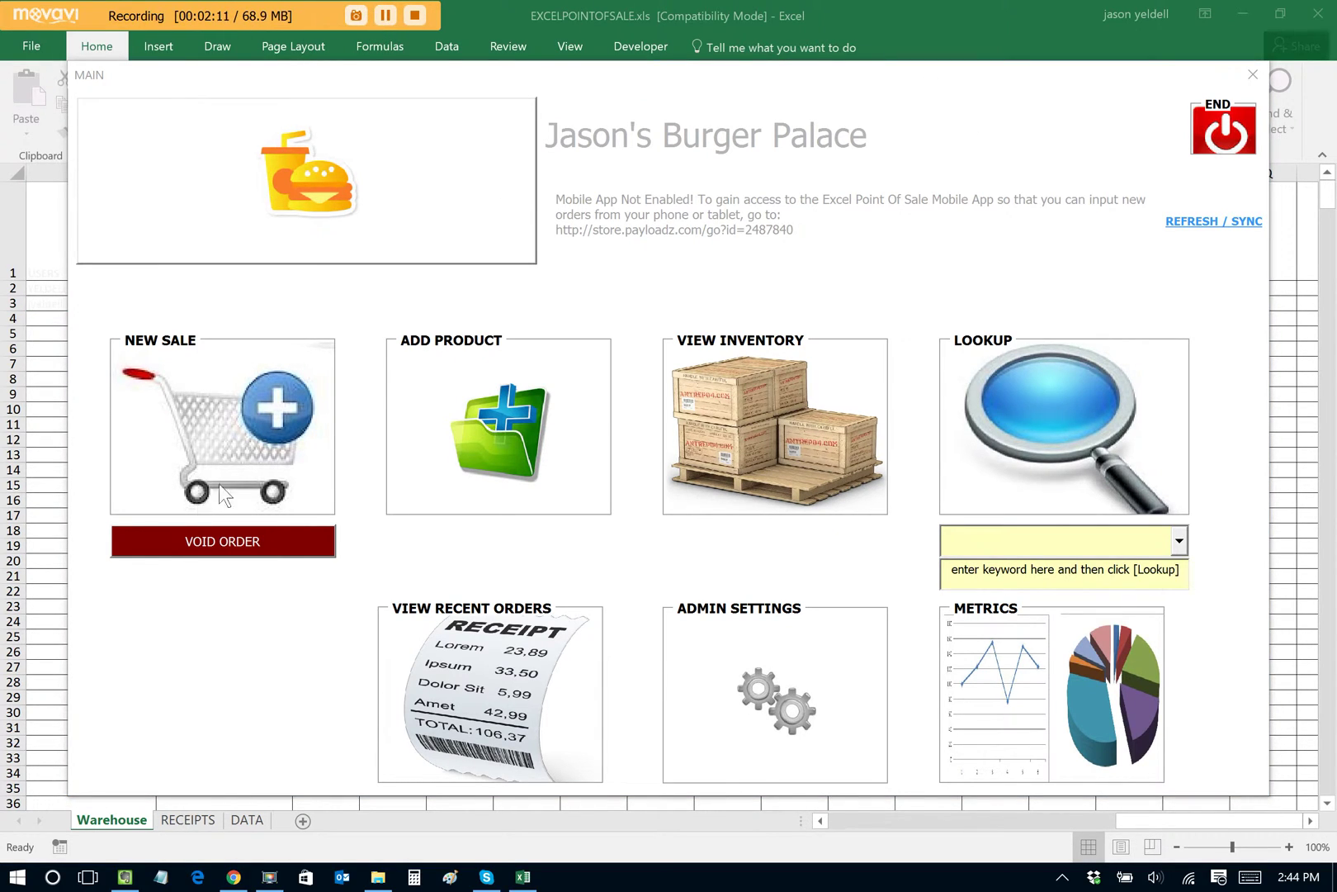
Step: Ring up a Hot Dog and French Fries with 10 paid and the customer's name
left_click(257, 417)
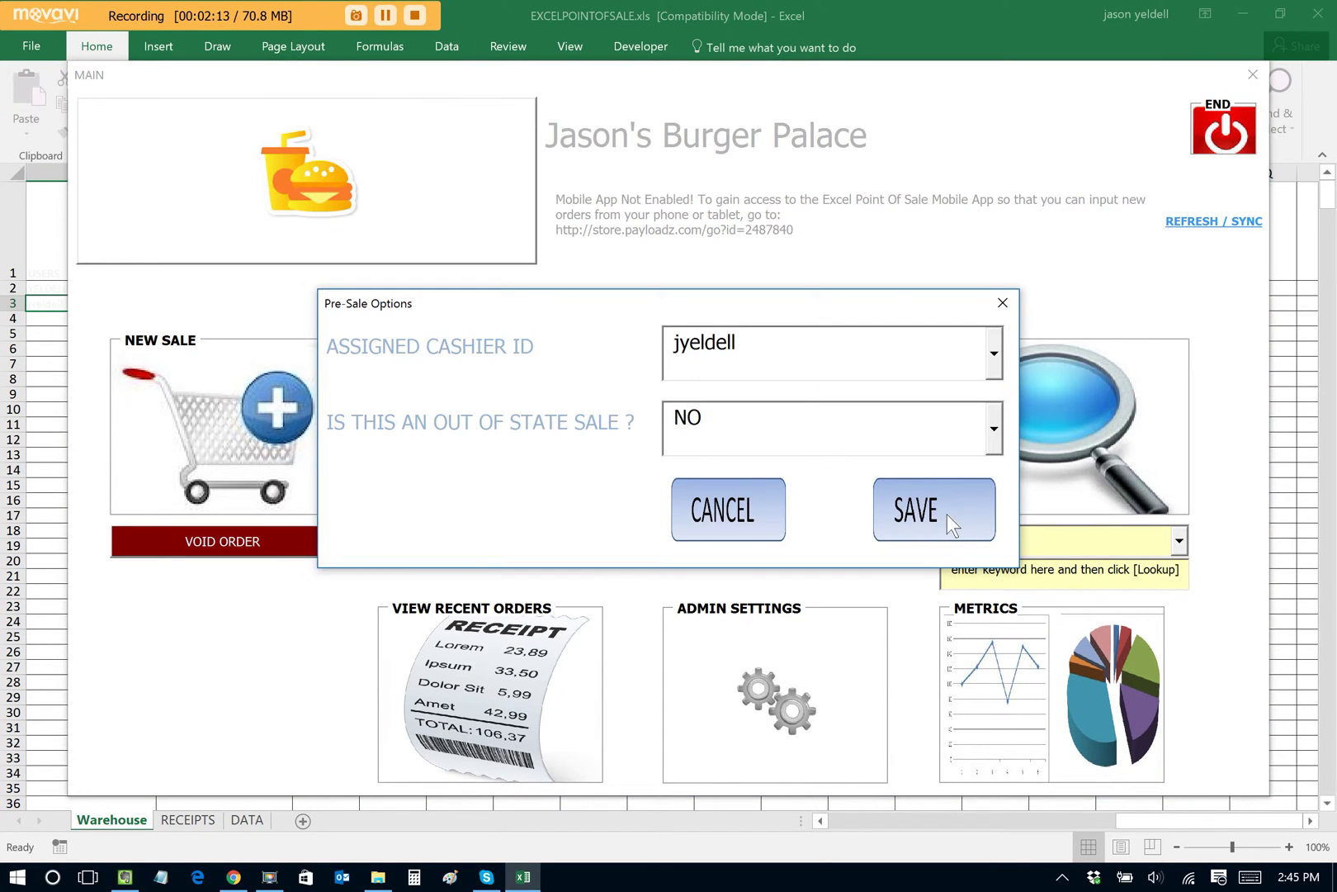
left_click(947, 513)
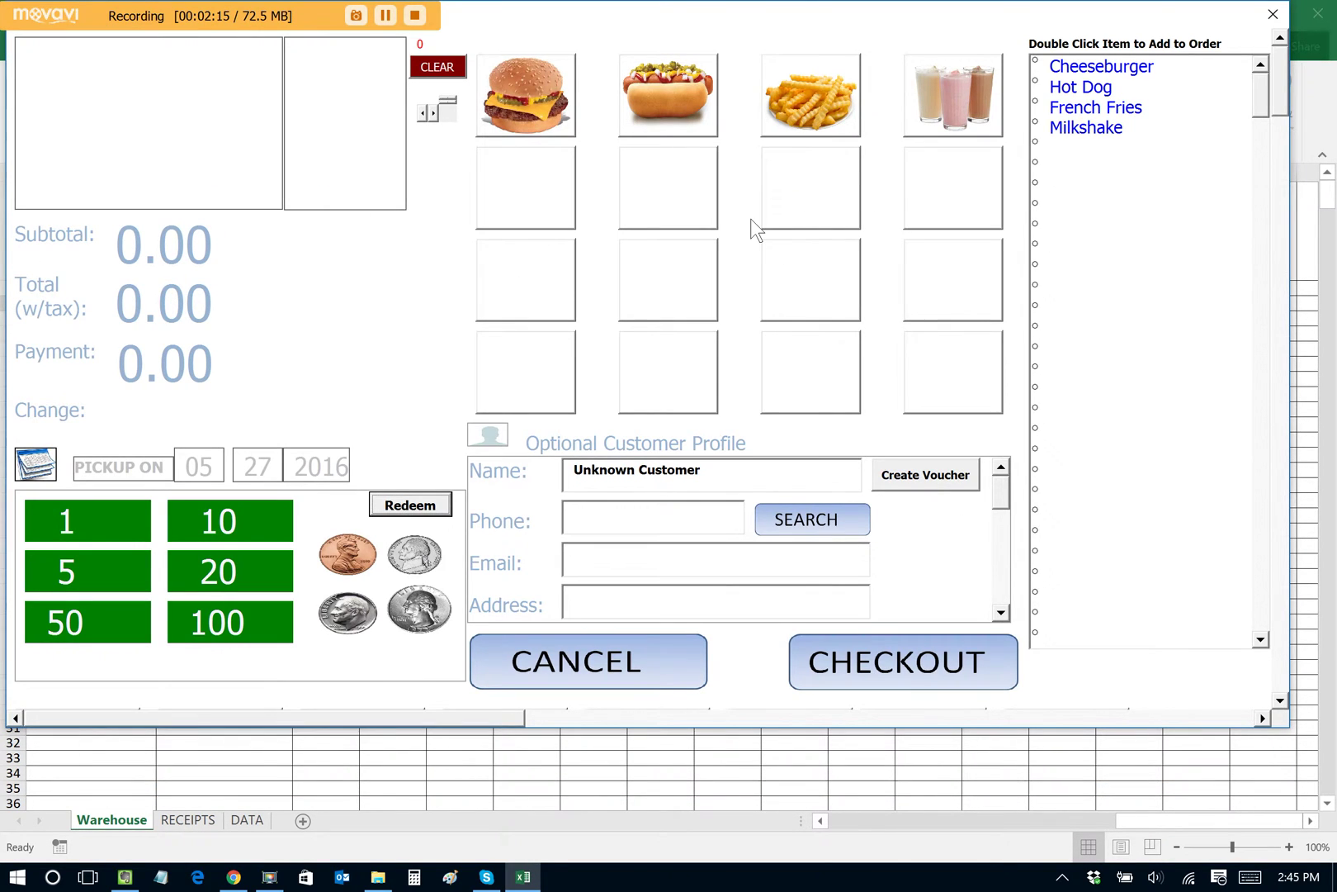
left_click(678, 93)
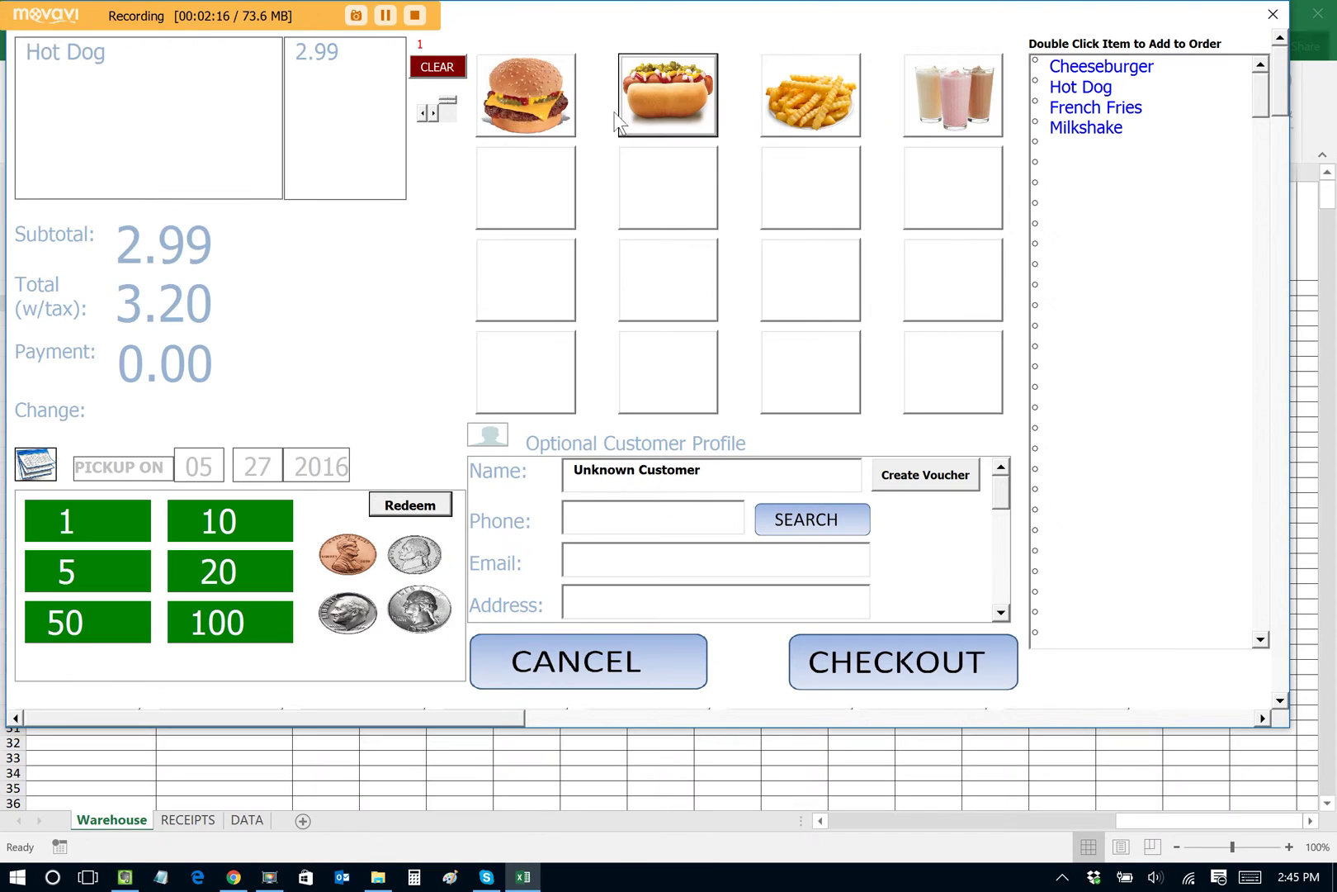
left_click(809, 95)
left_click(244, 539)
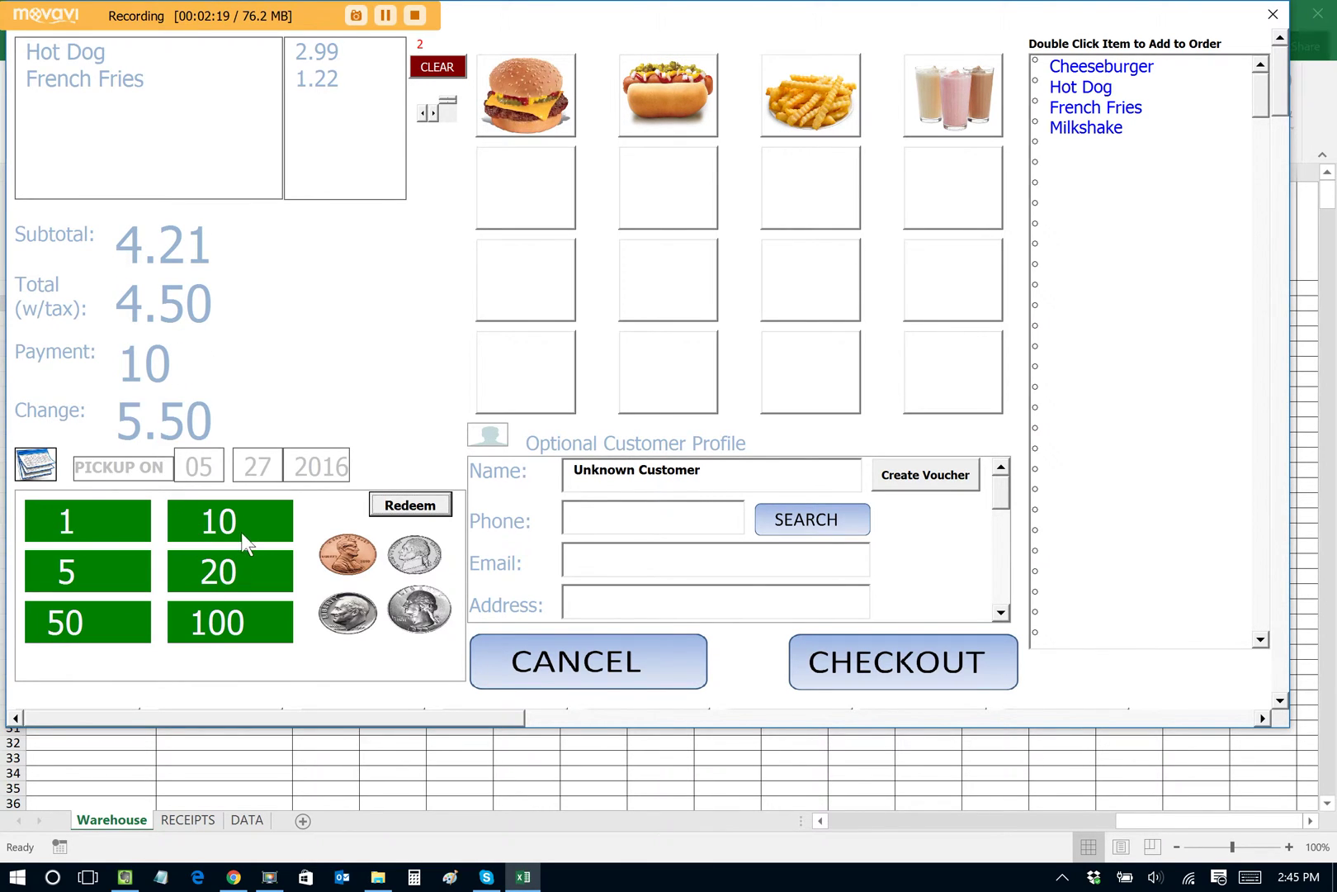
key("Tab")
type("Ja")
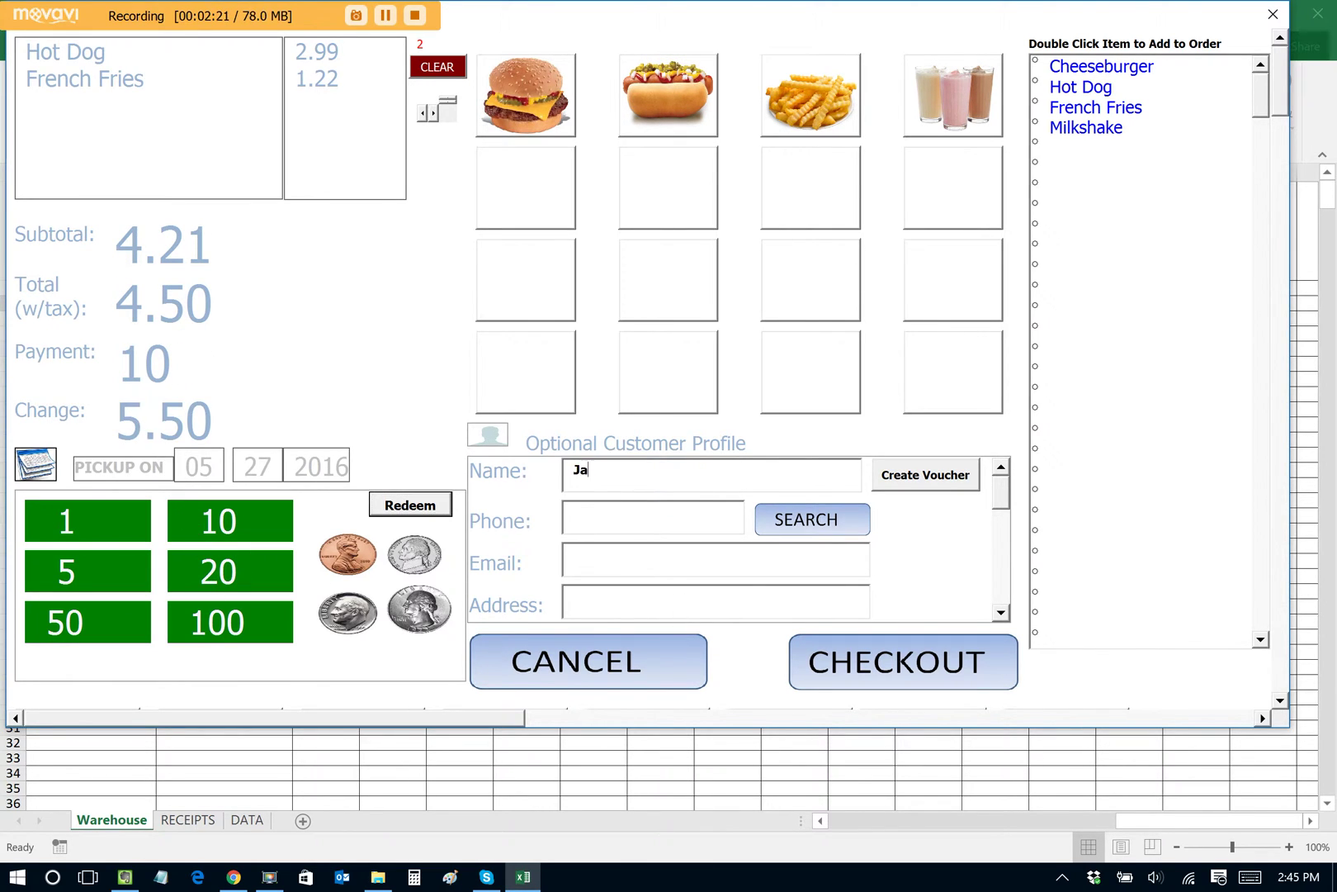
type("ne Doe")
Step: Complete order 1002 as a cash sale and close its summary
left_click(825, 636)
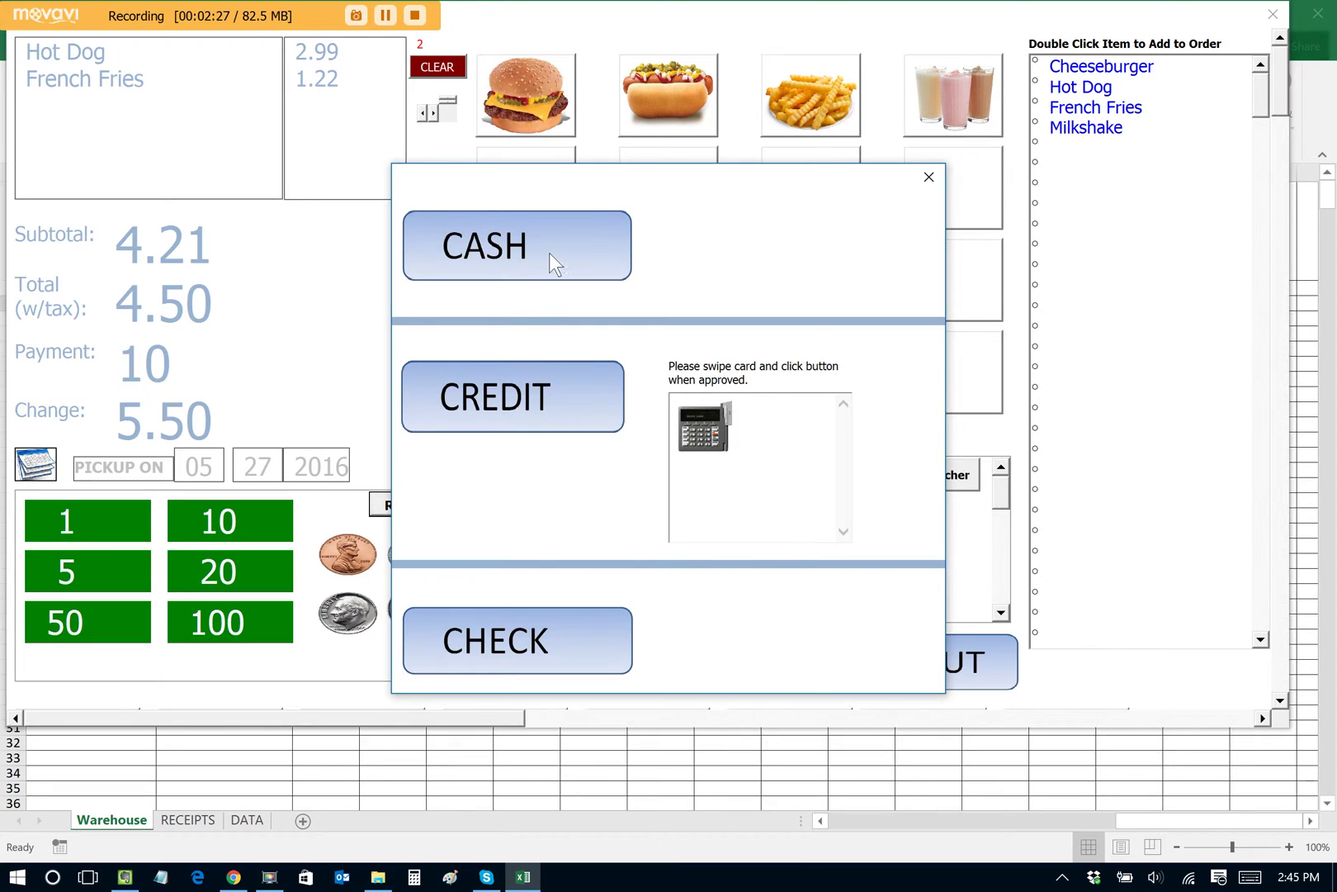
left_click(548, 262)
left_click(751, 511)
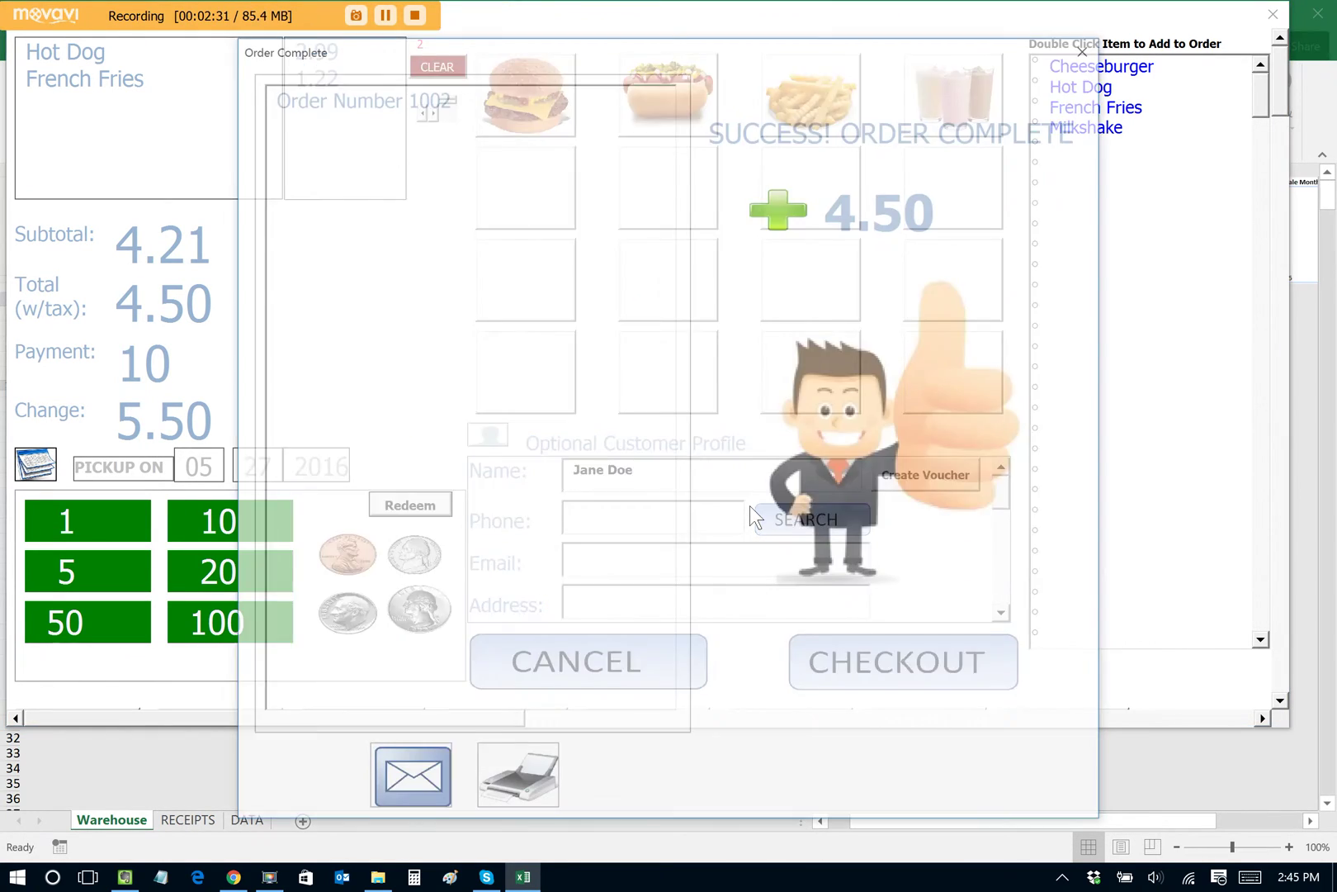
left_click(1088, 46)
Step: Ring up two French Fries with 5 paid, leaving the name as Unknown Customer
left_click(228, 433)
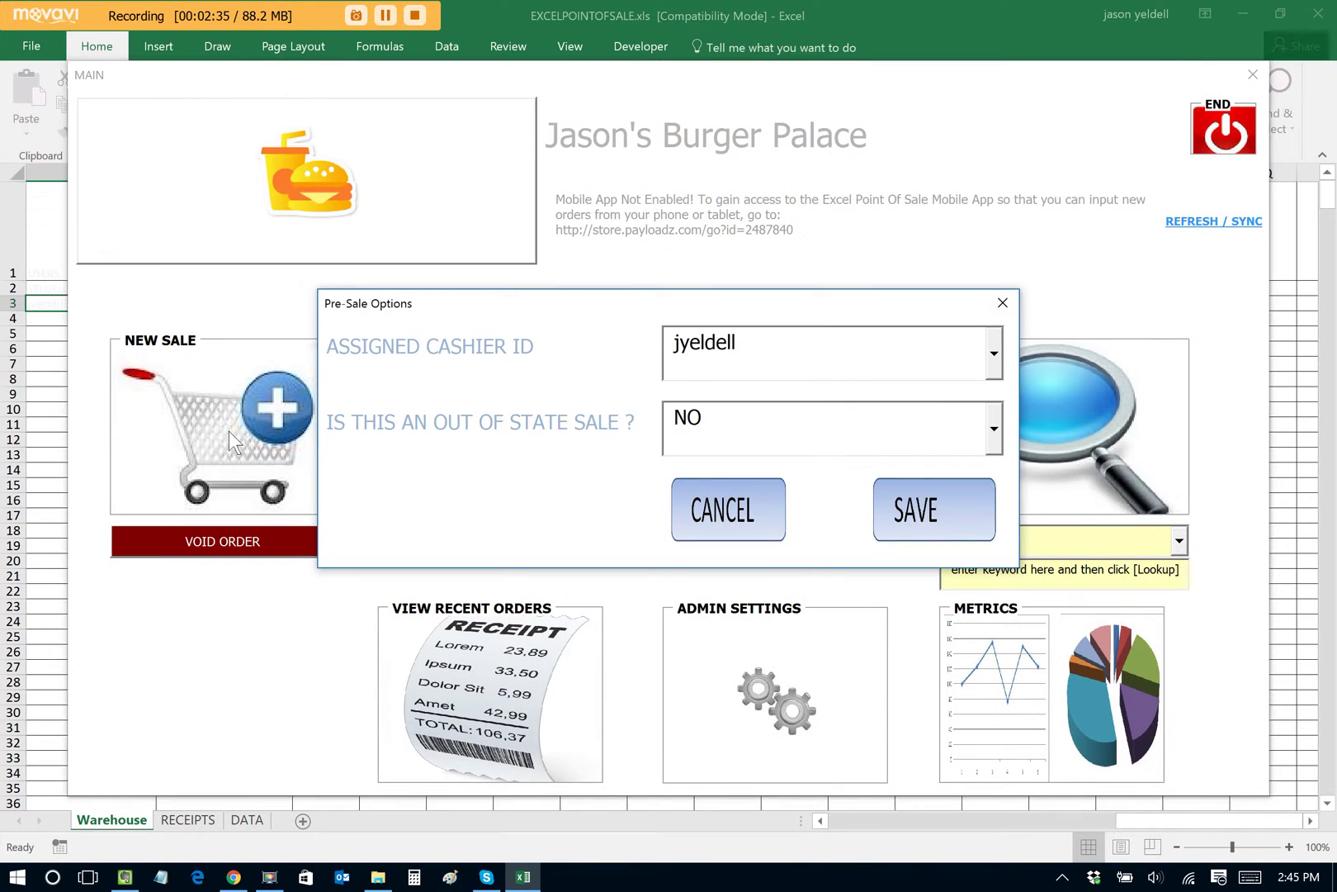
left_click(935, 517)
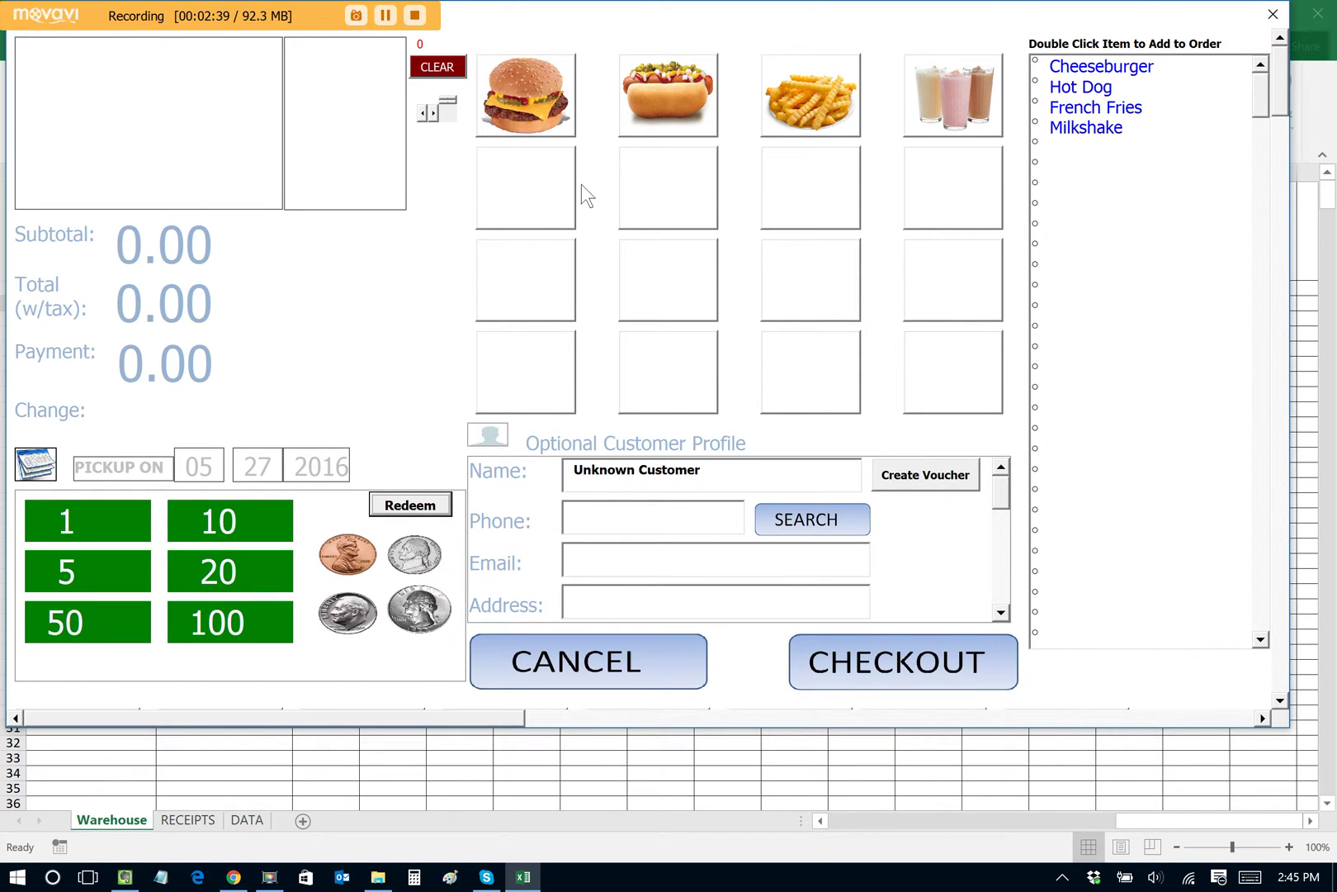
left_click(809, 93)
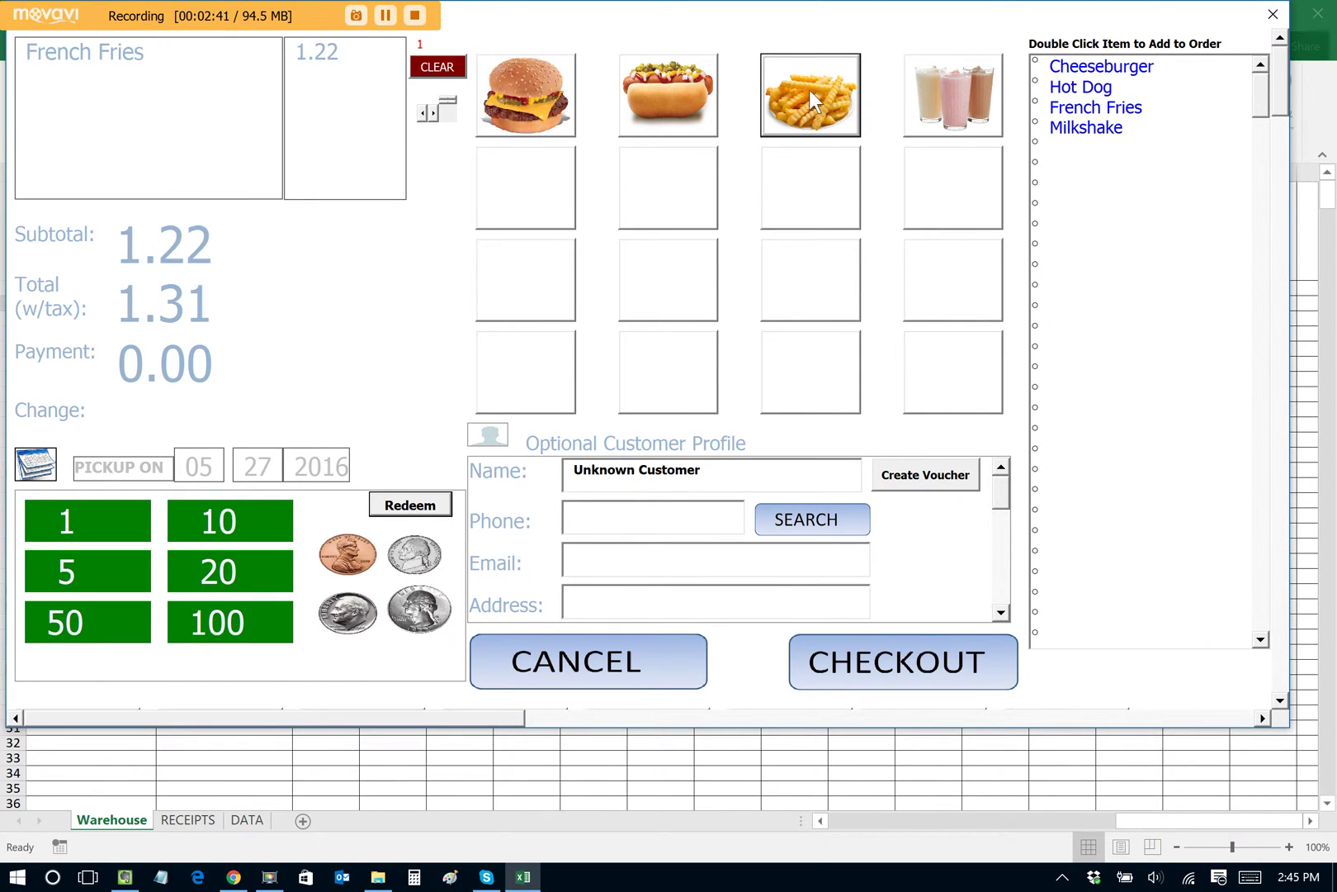
left_click(807, 91)
left_click(114, 568)
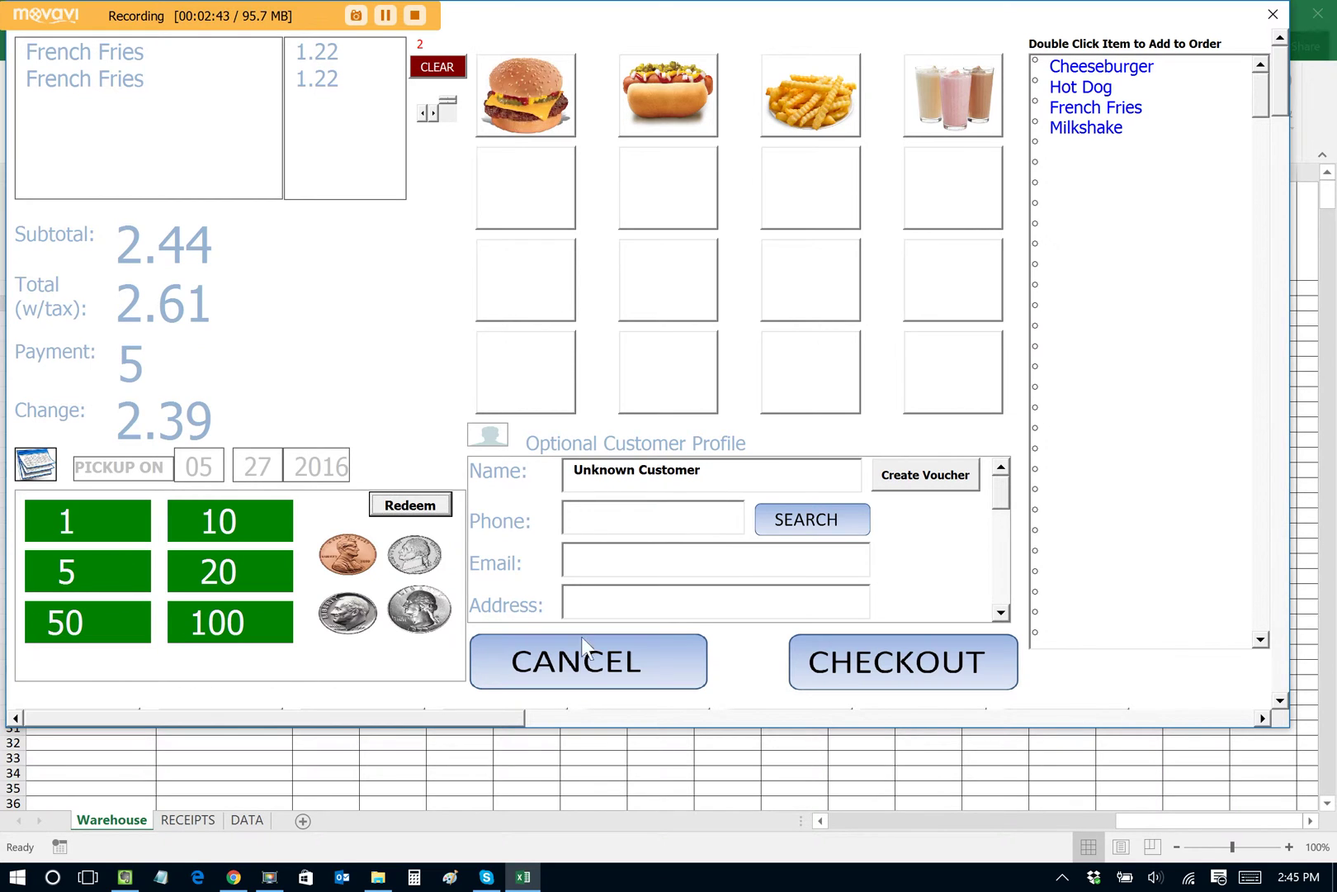
left_click(739, 483)
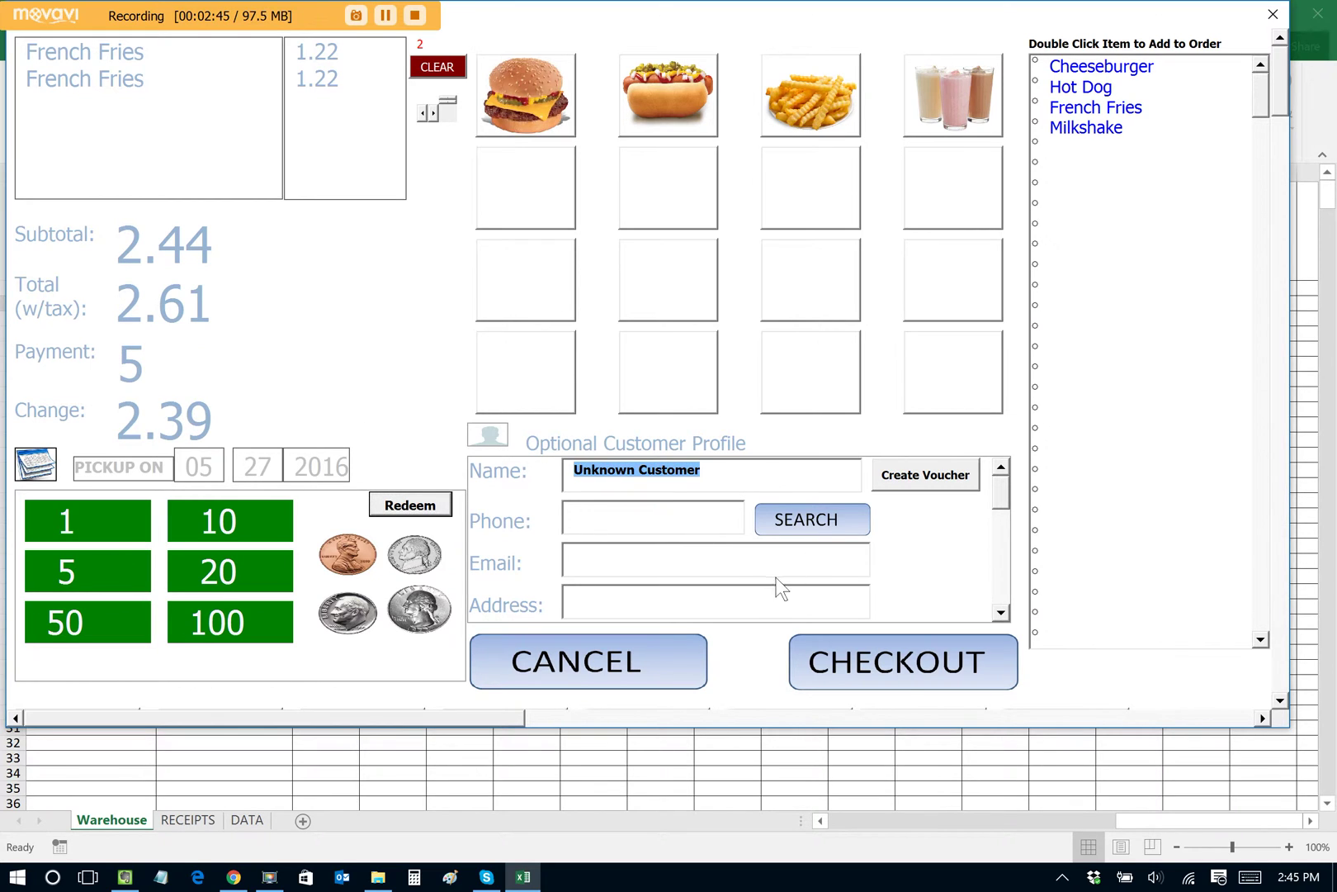
left_click(900, 671)
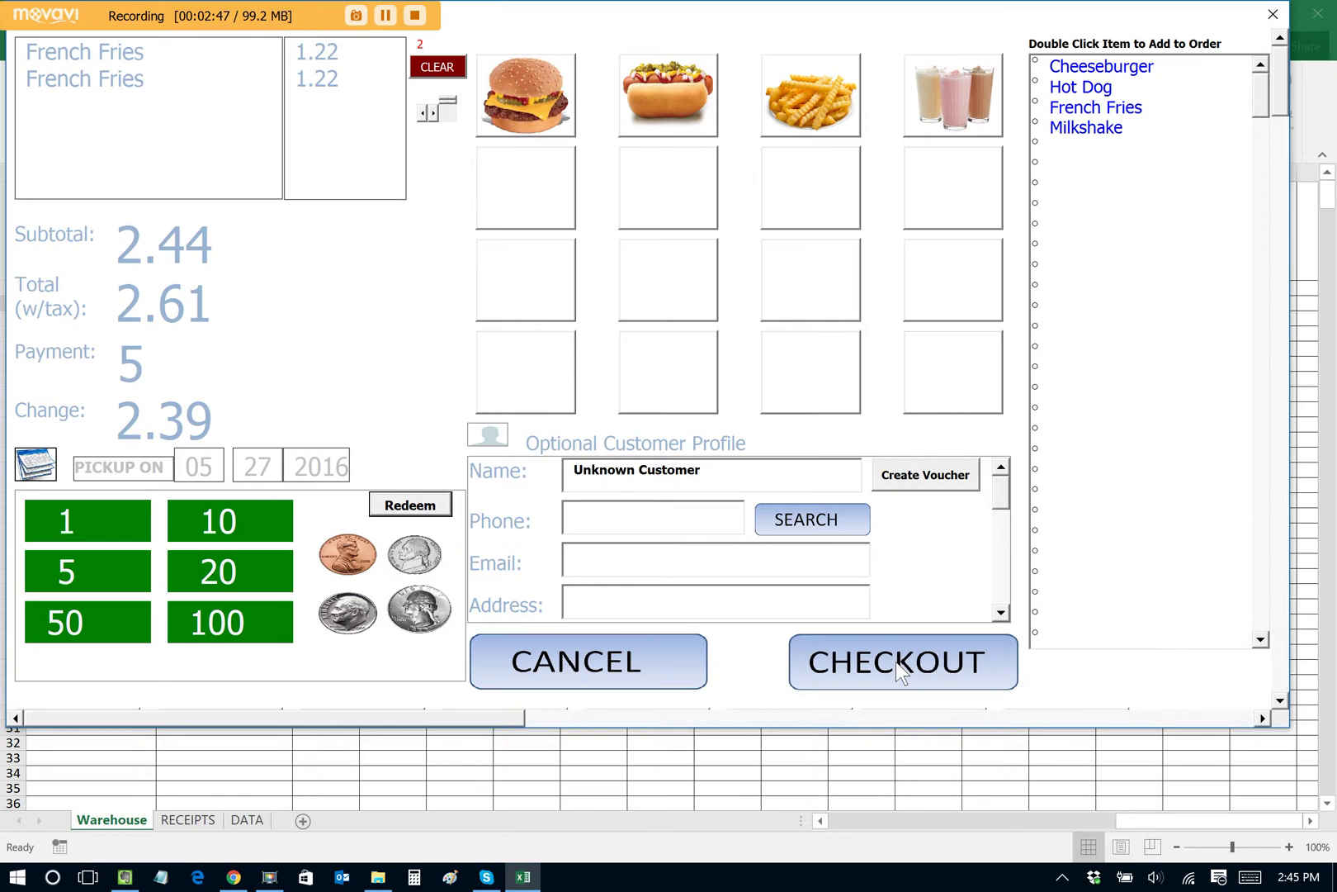
Step: Pay order 1003 in cash with 2.39 change and close its summary
left_click(900, 673)
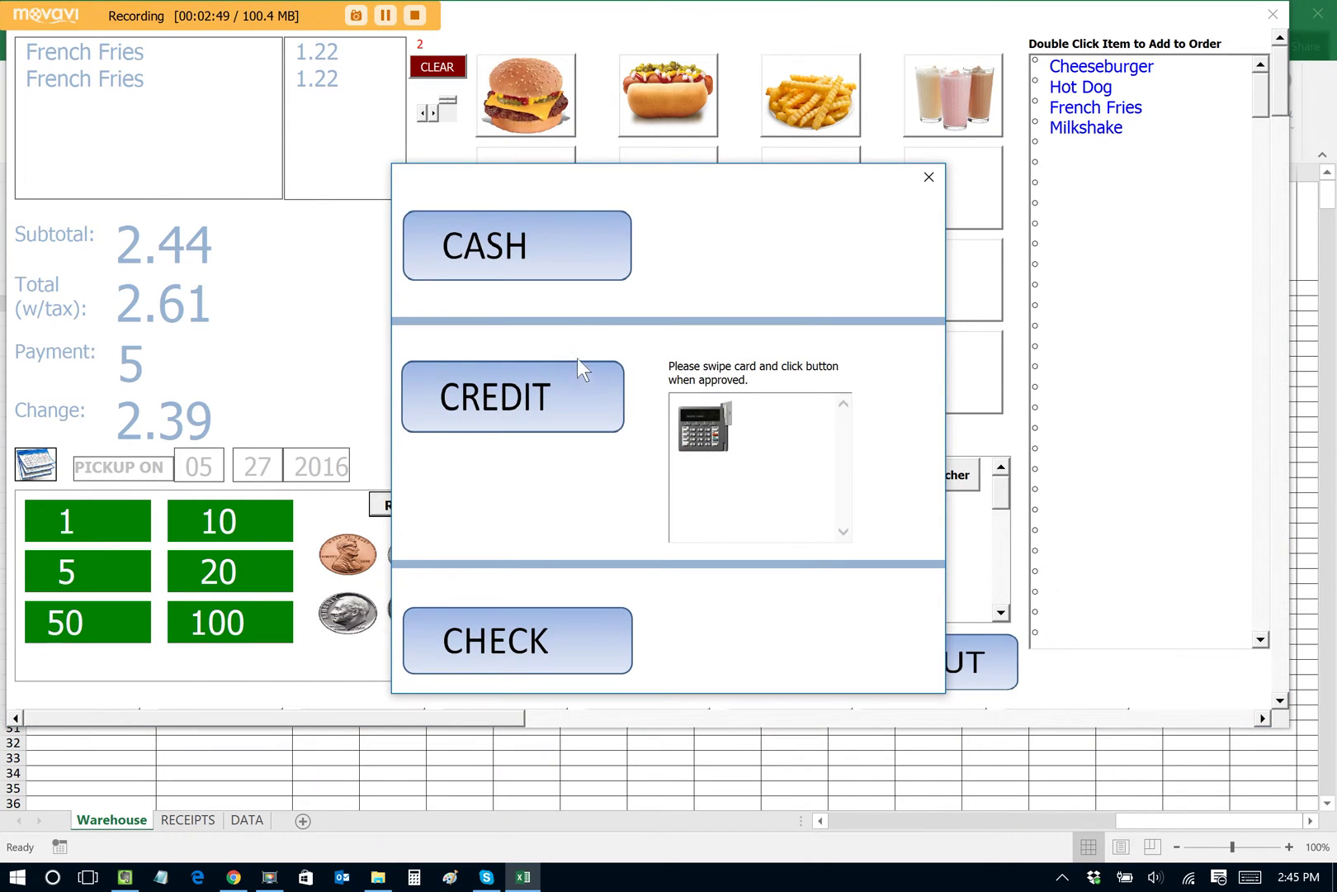
left_click(542, 245)
left_click(744, 513)
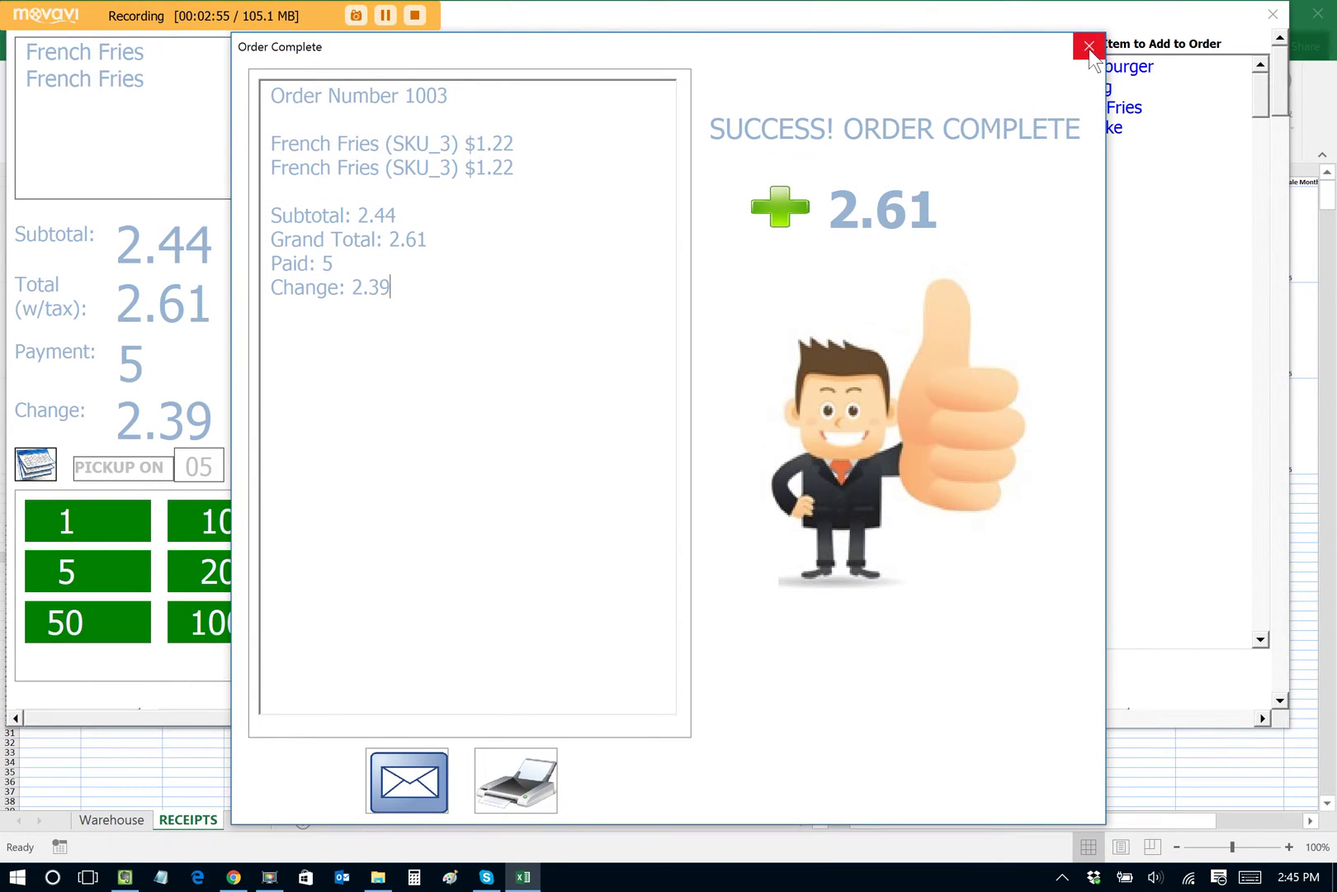
left_click(1089, 47)
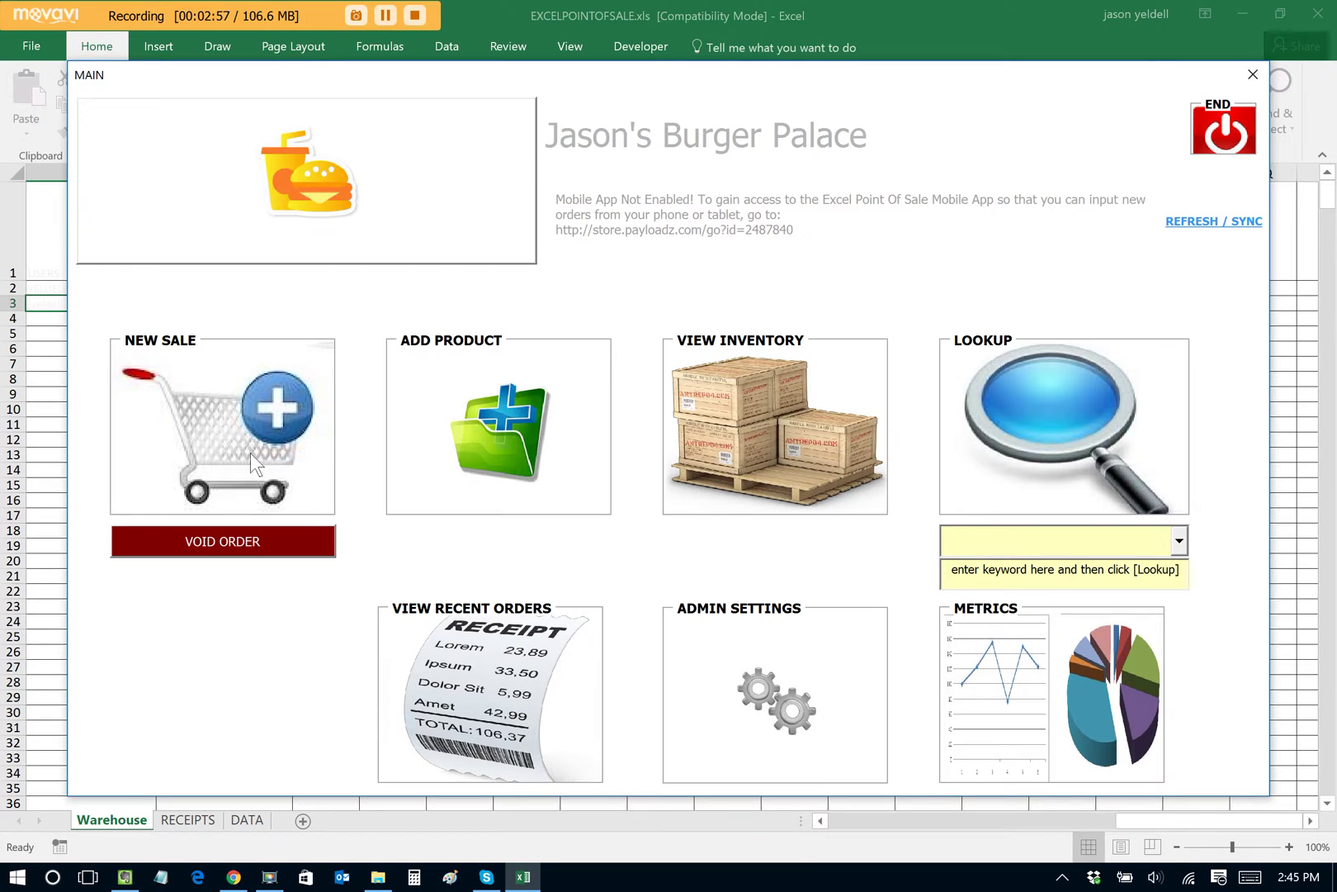
Step: Ring up three Milkshakes and a Cheeseburger with 50 cash paid and the customer's name
left_click(237, 426)
left_click(929, 517)
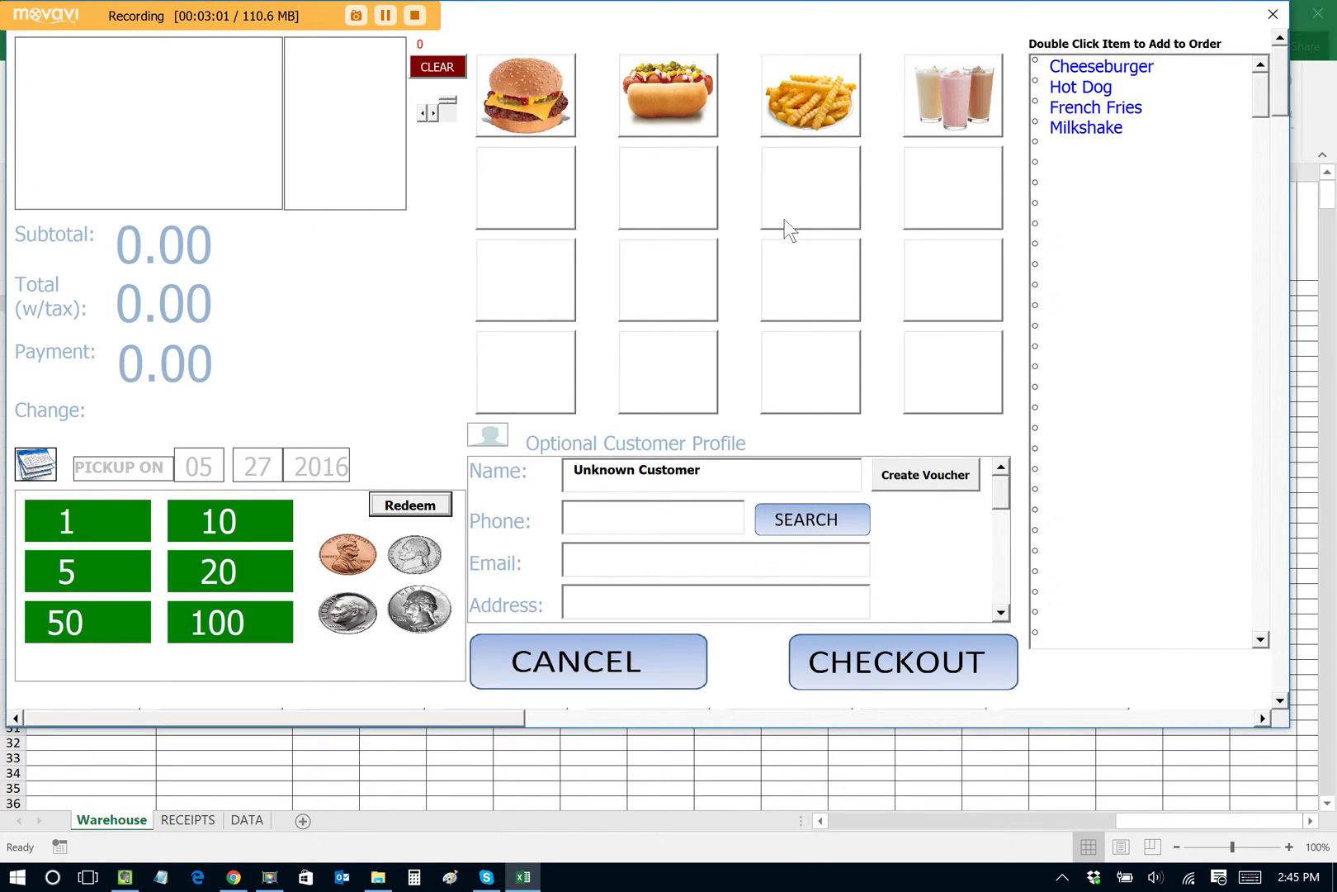
left_click(954, 101)
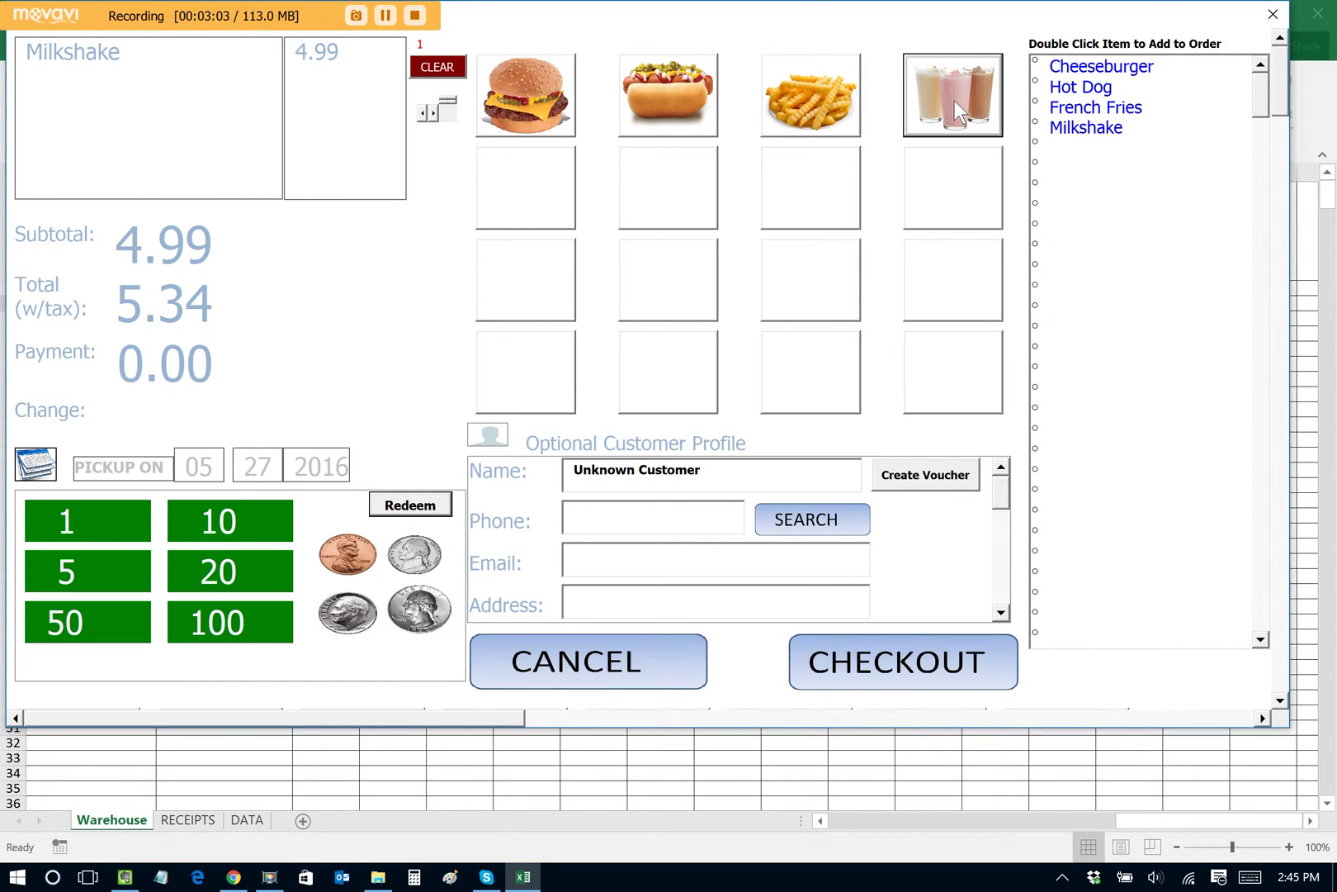
left_click(954, 101)
left_click(954, 100)
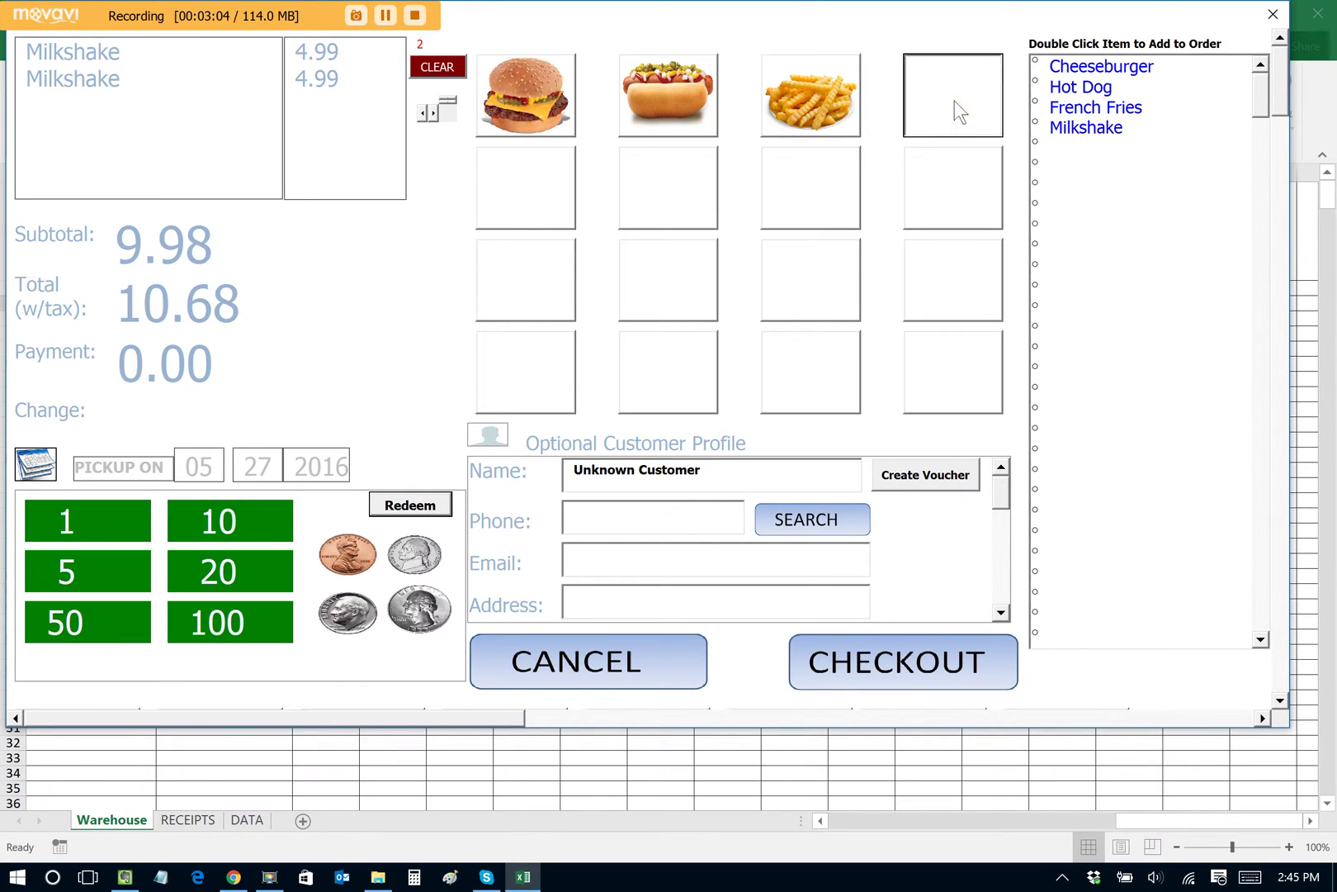
left_click(525, 92)
left_click(98, 633)
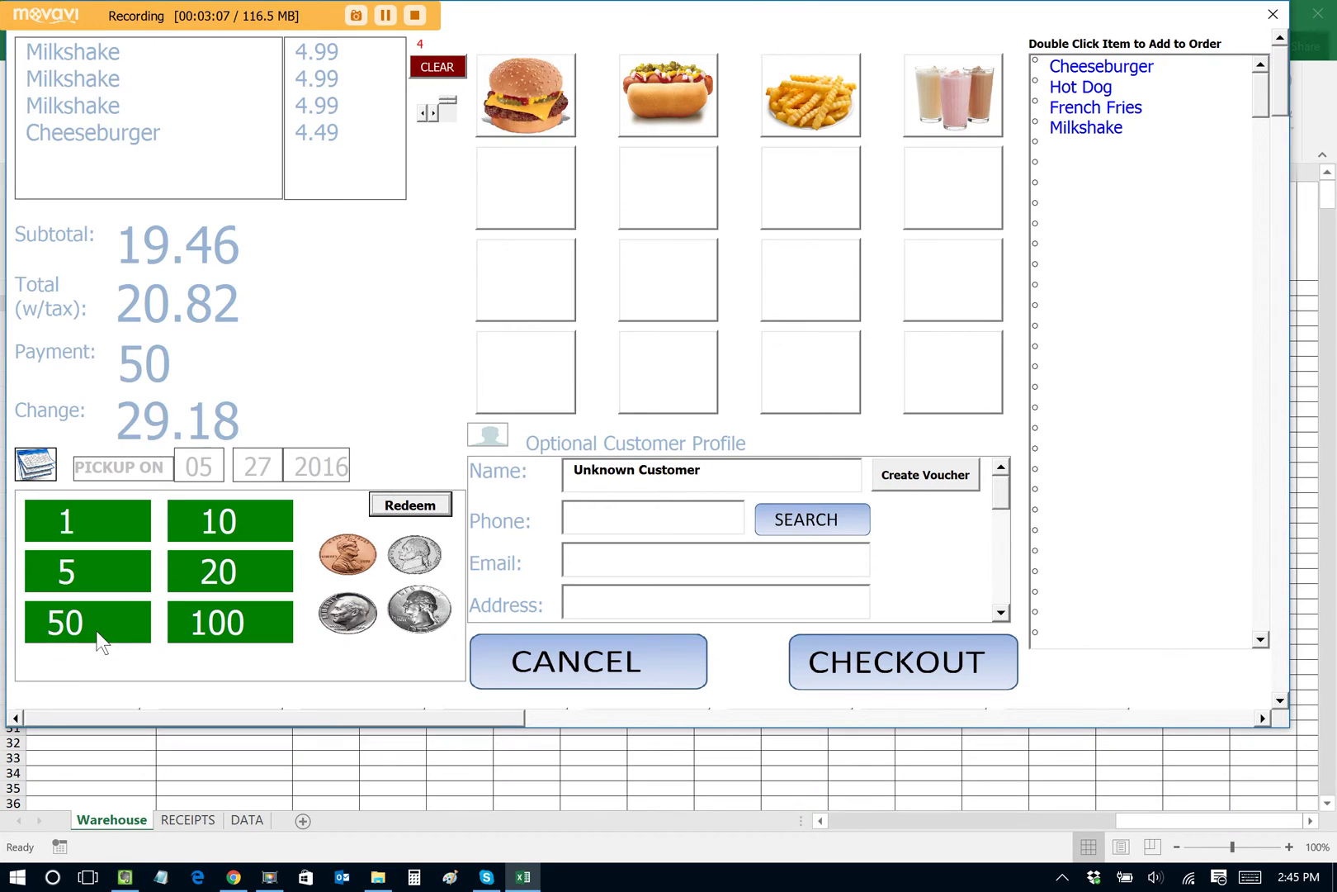
left_click(739, 489)
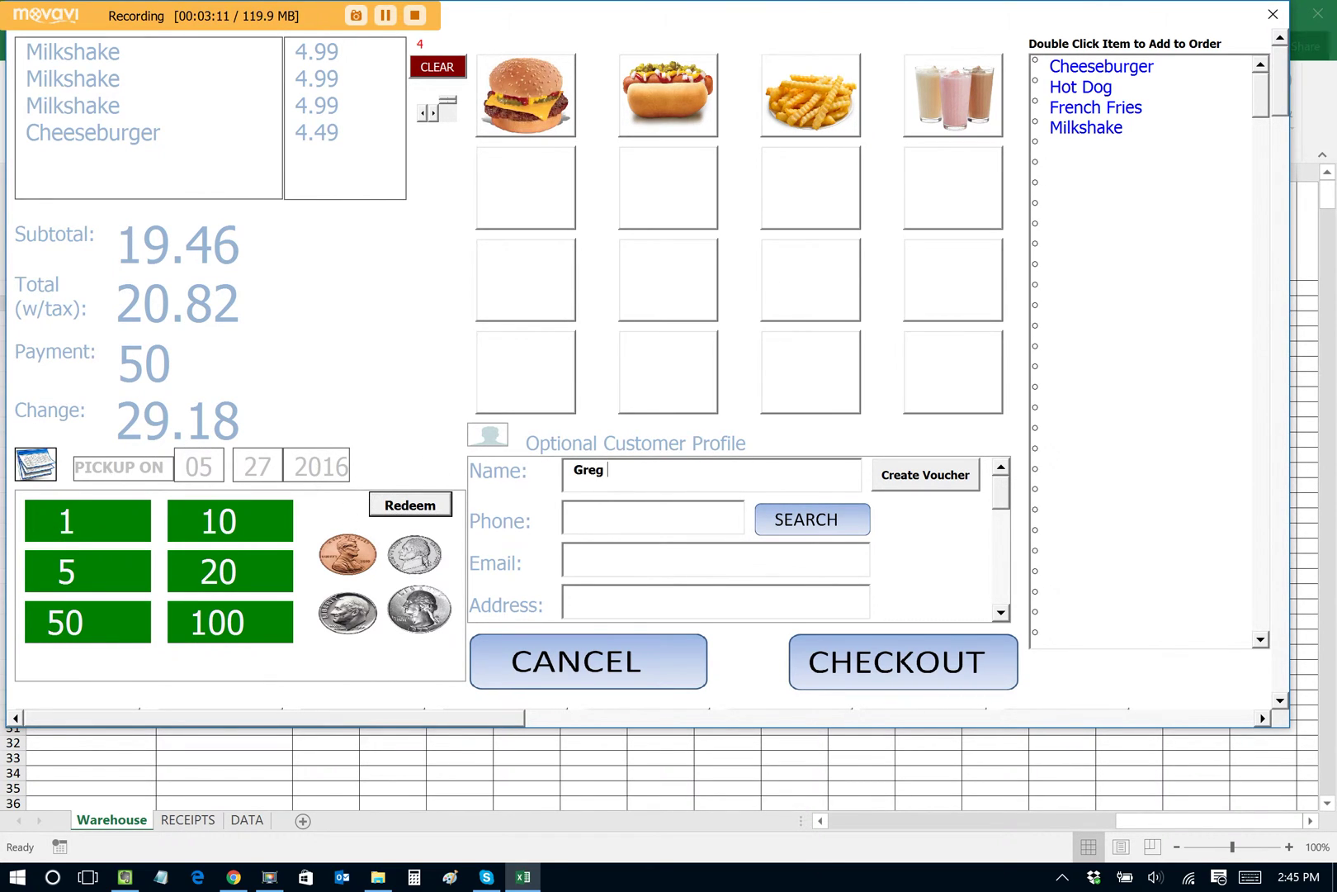
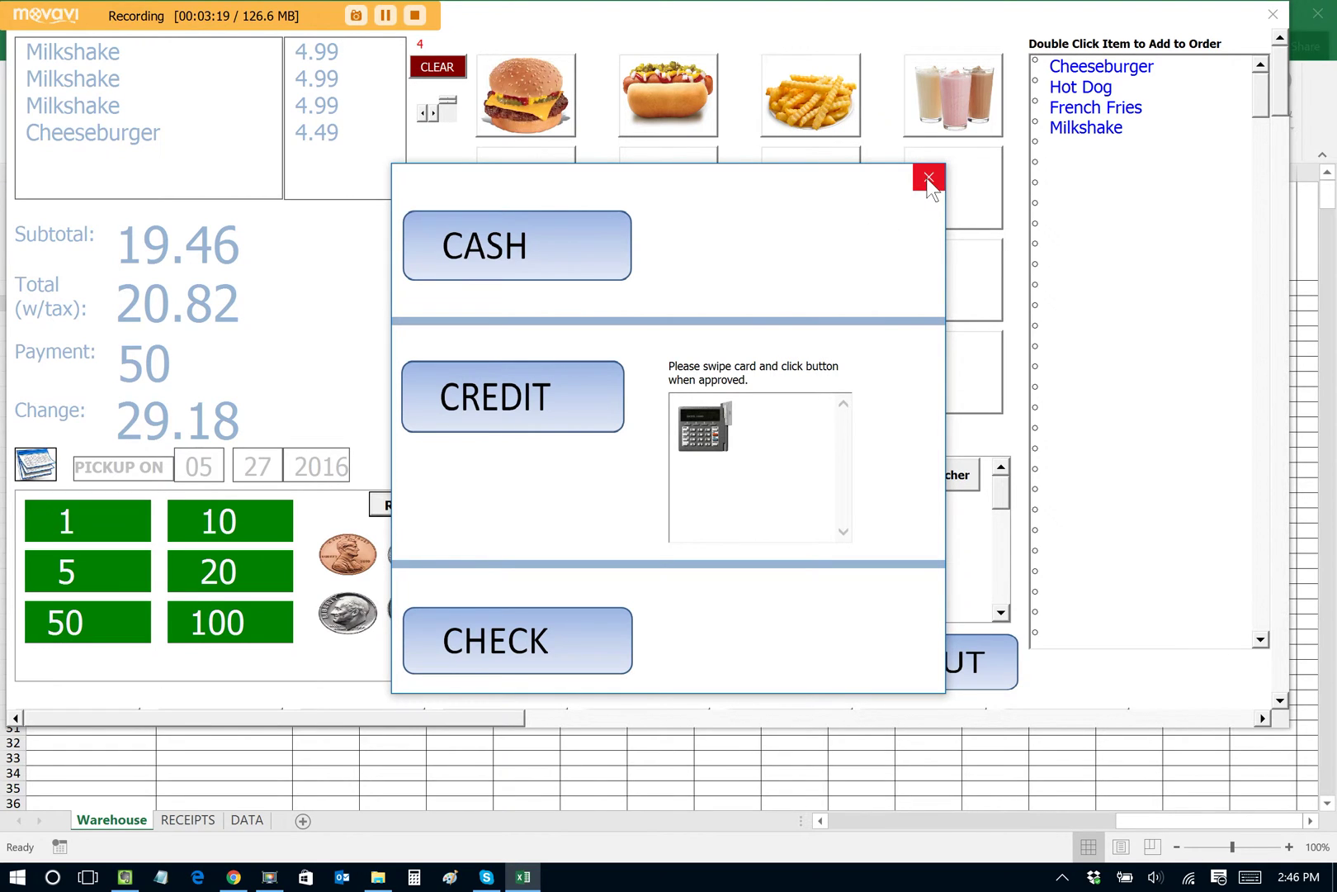
Step: Pay order 1004 in cash, confirm the 29.18 change, and close its summary
left_click(509, 247)
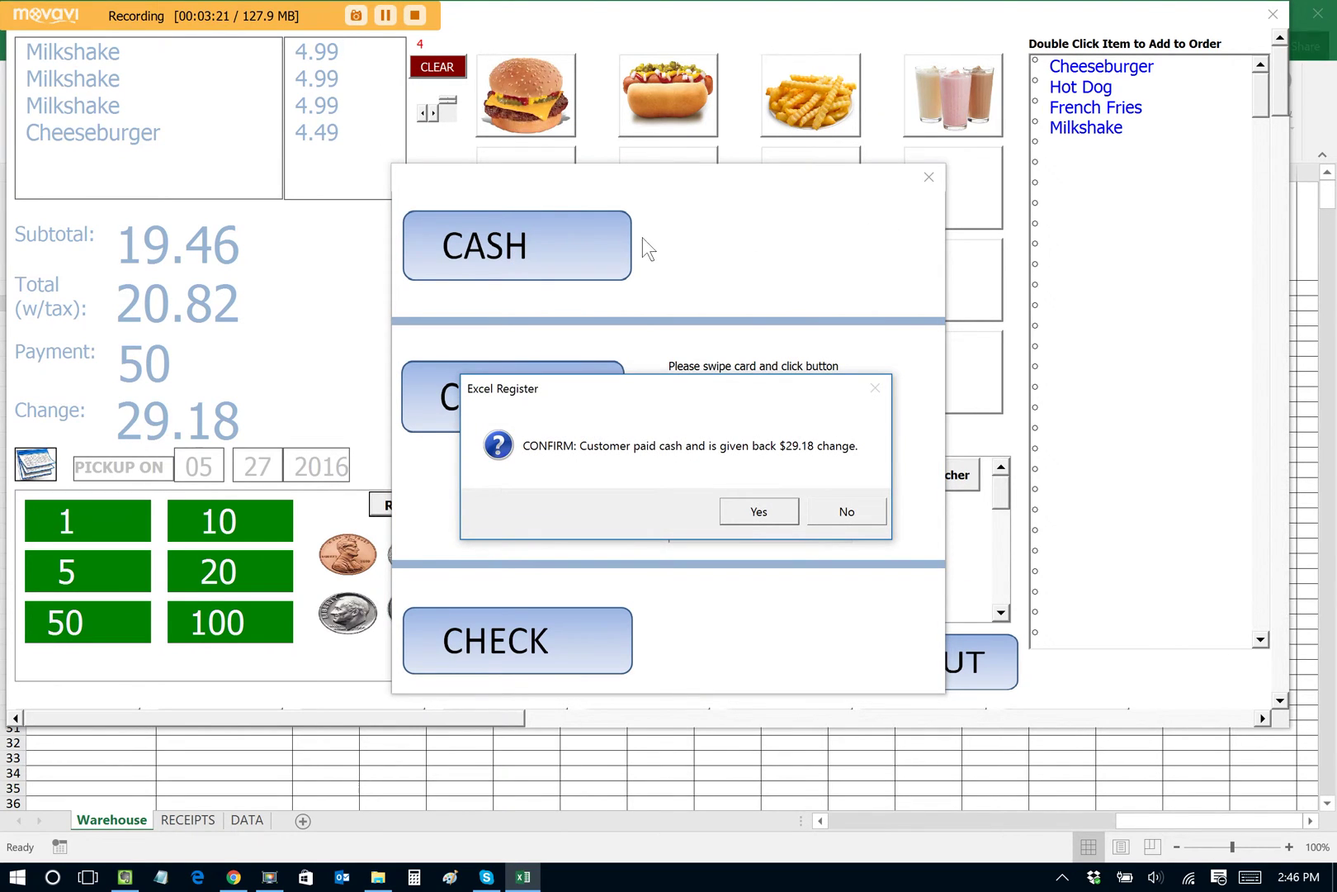
left_click(759, 512)
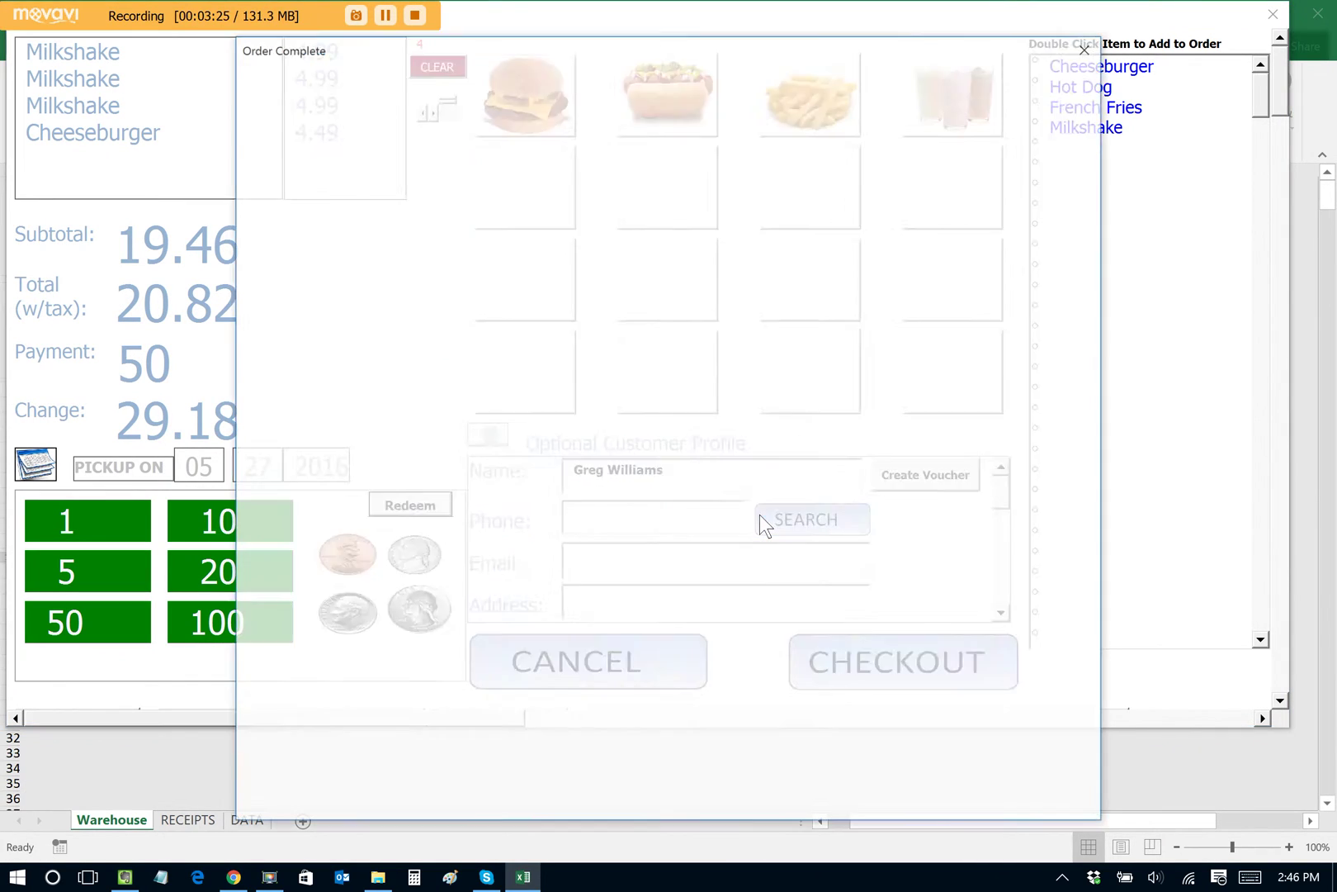
left_click(1088, 45)
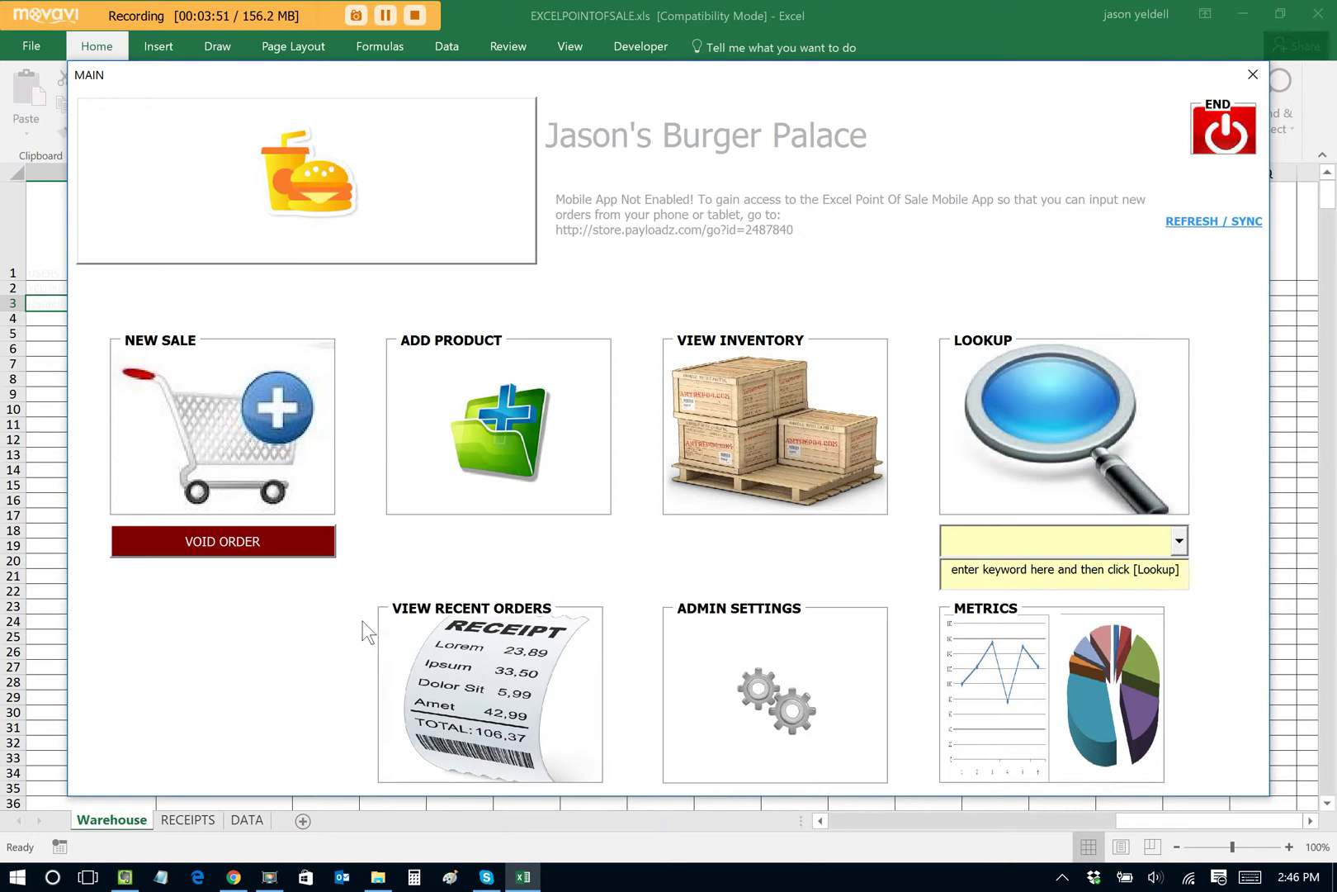
Step: Open the ExcelPointOfSale_OO_Plugin.doc Order Up! document from Downloads
left_click(378, 877)
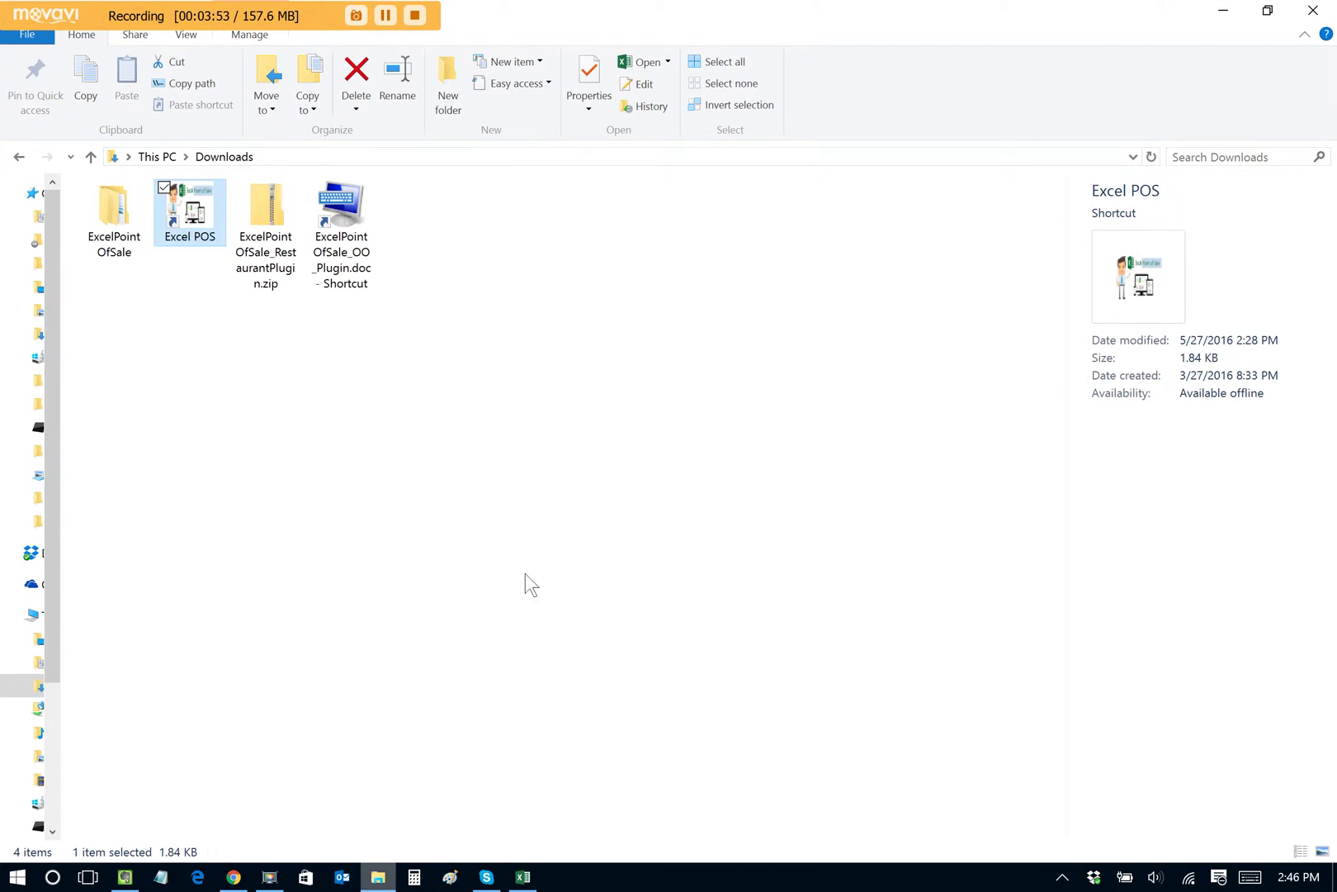
double_click(349, 204)
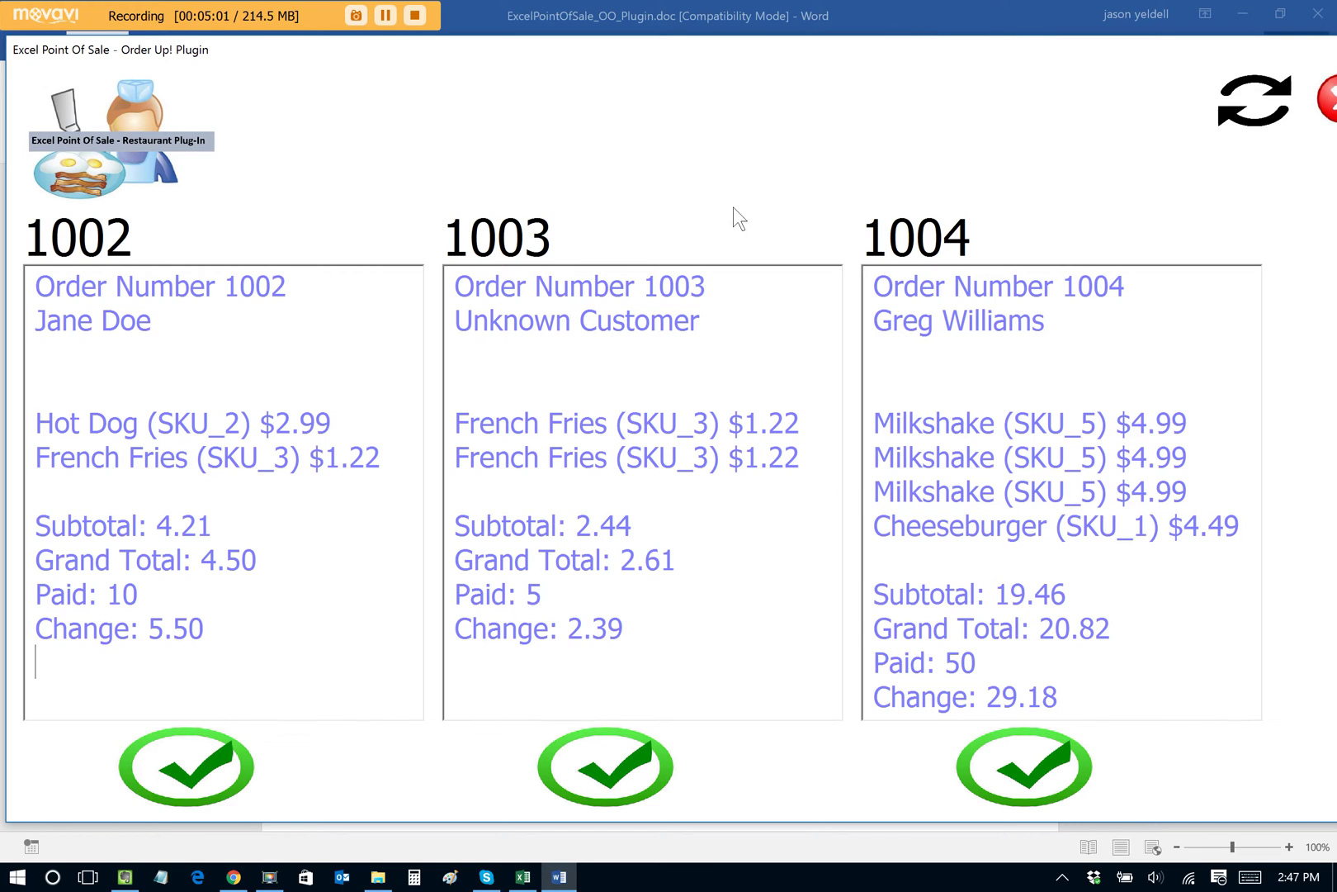
Step: Check off order 1003 in Order Up! and return to the Excel Point of Sale
left_click(614, 761)
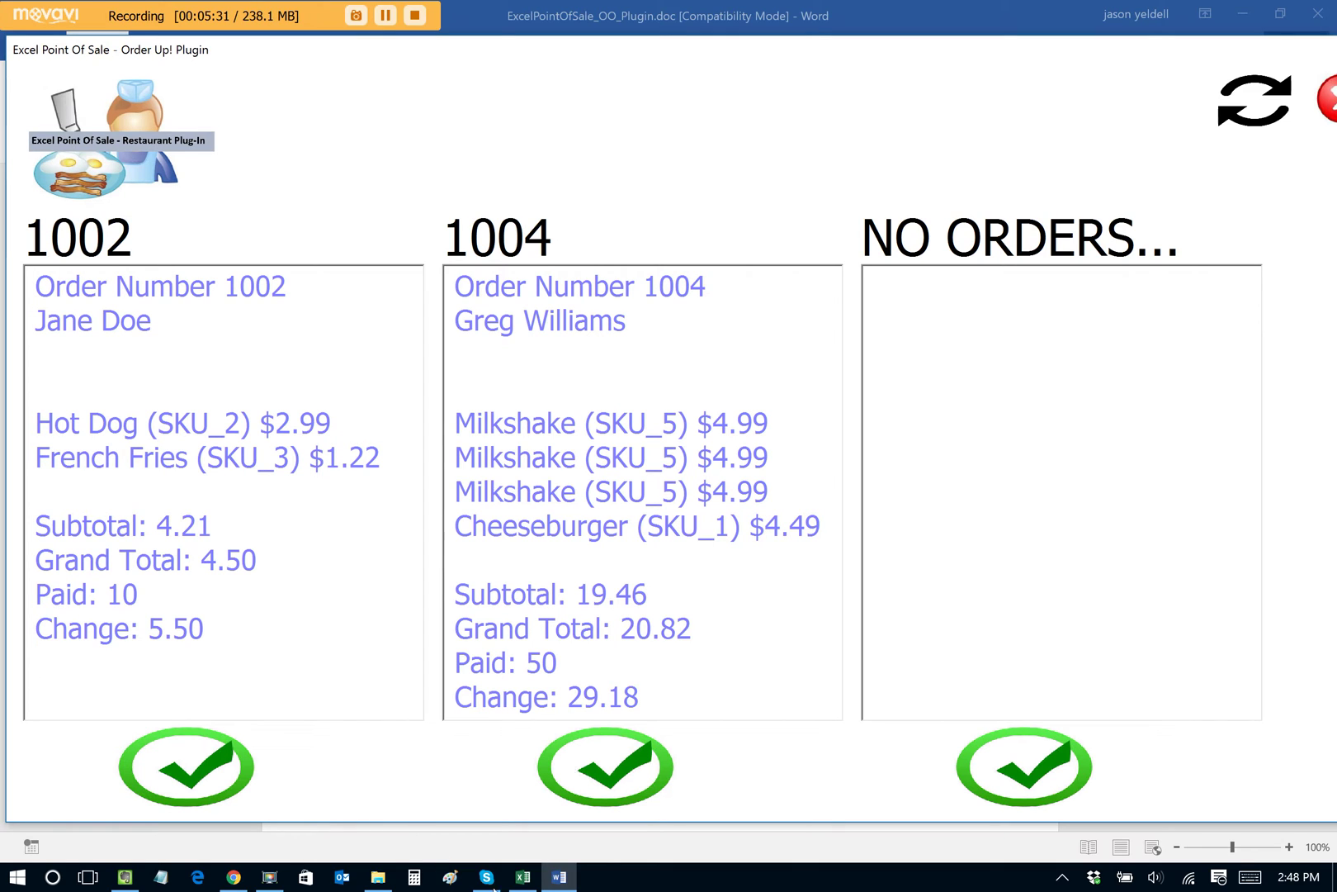
mouse_move(532, 882)
left_click(533, 882)
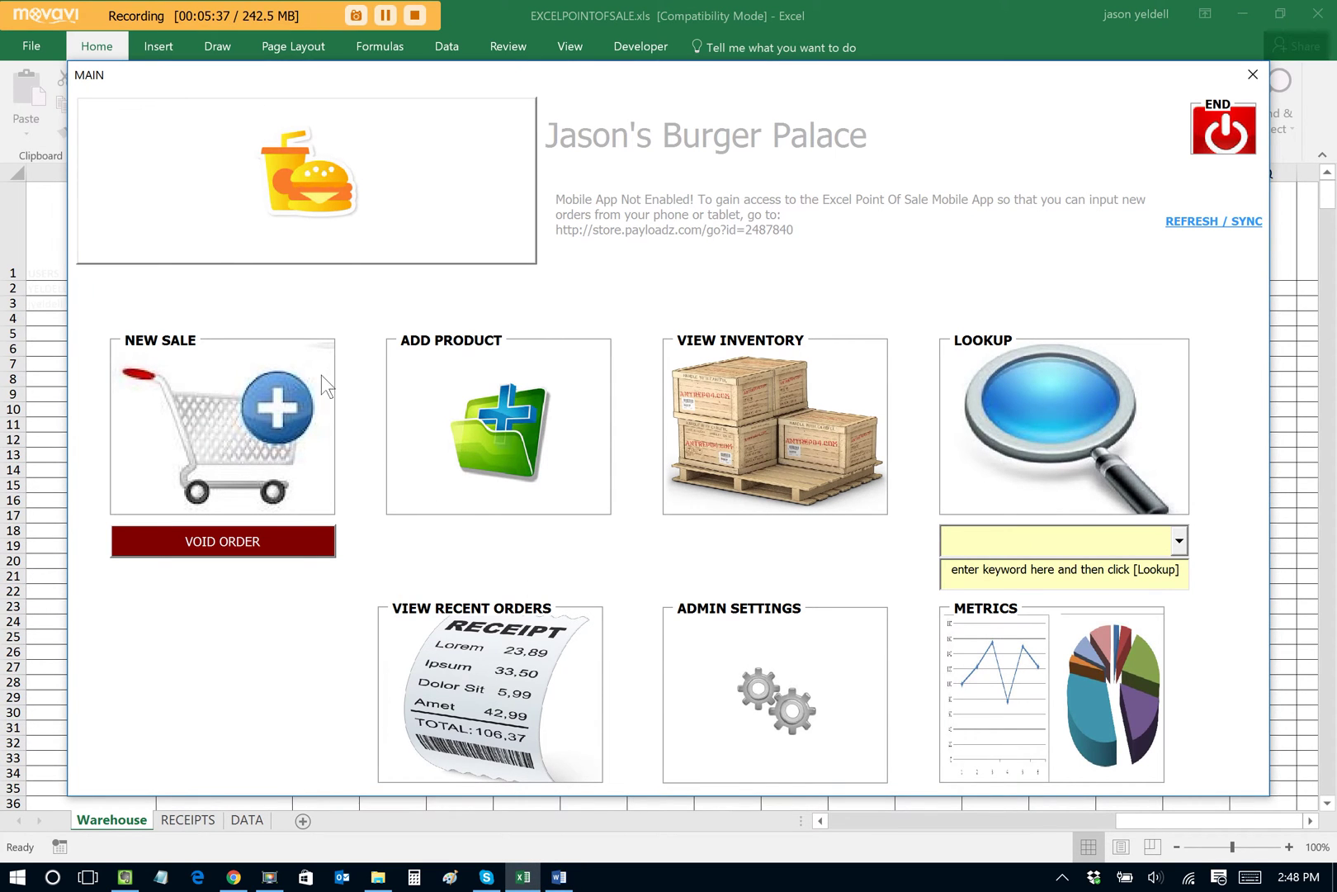
Step: Start a new sale with a Cheeseburger, Hot Dog, French Fries and Milkshake
left_click(240, 413)
left_click(949, 511)
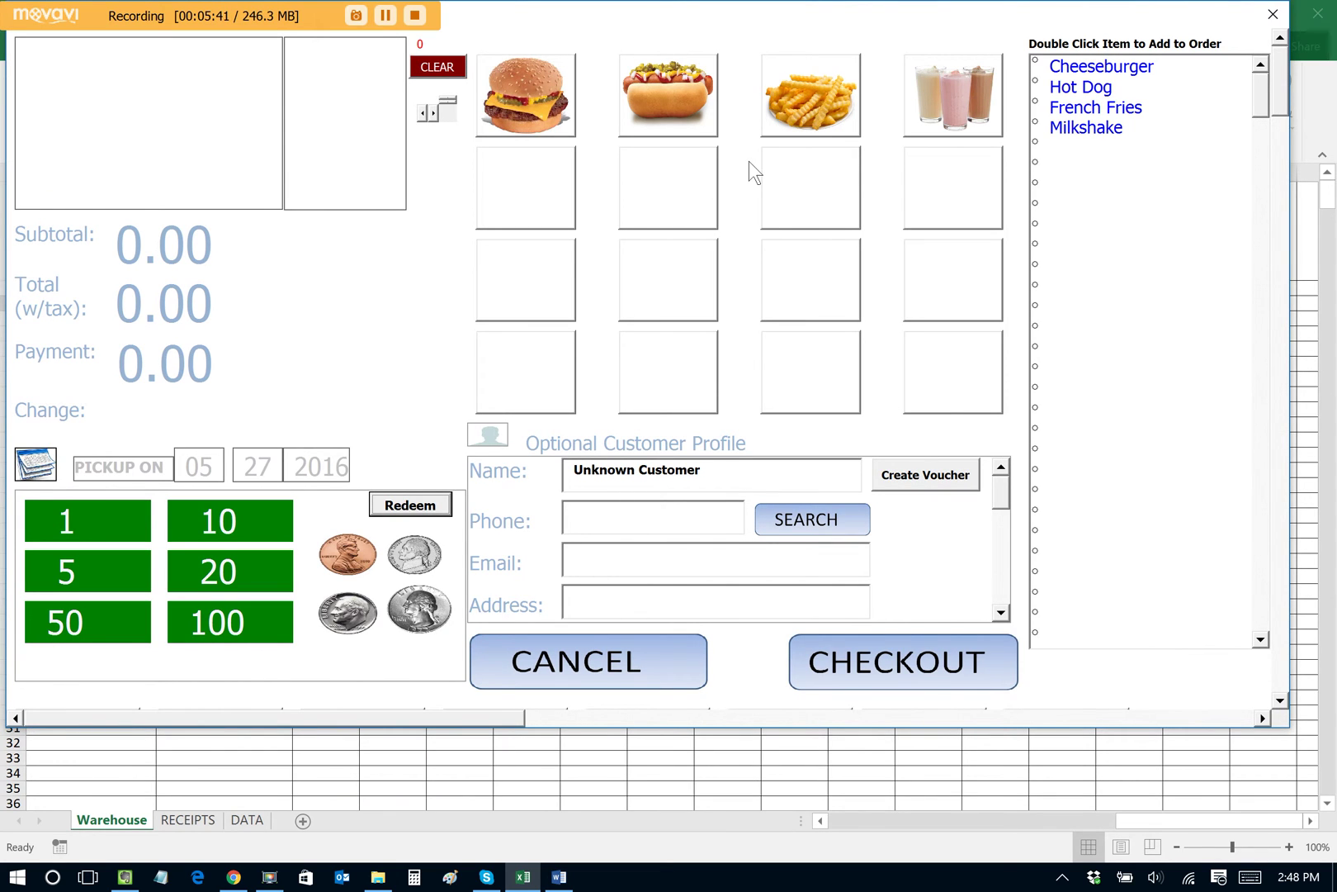
left_click(540, 94)
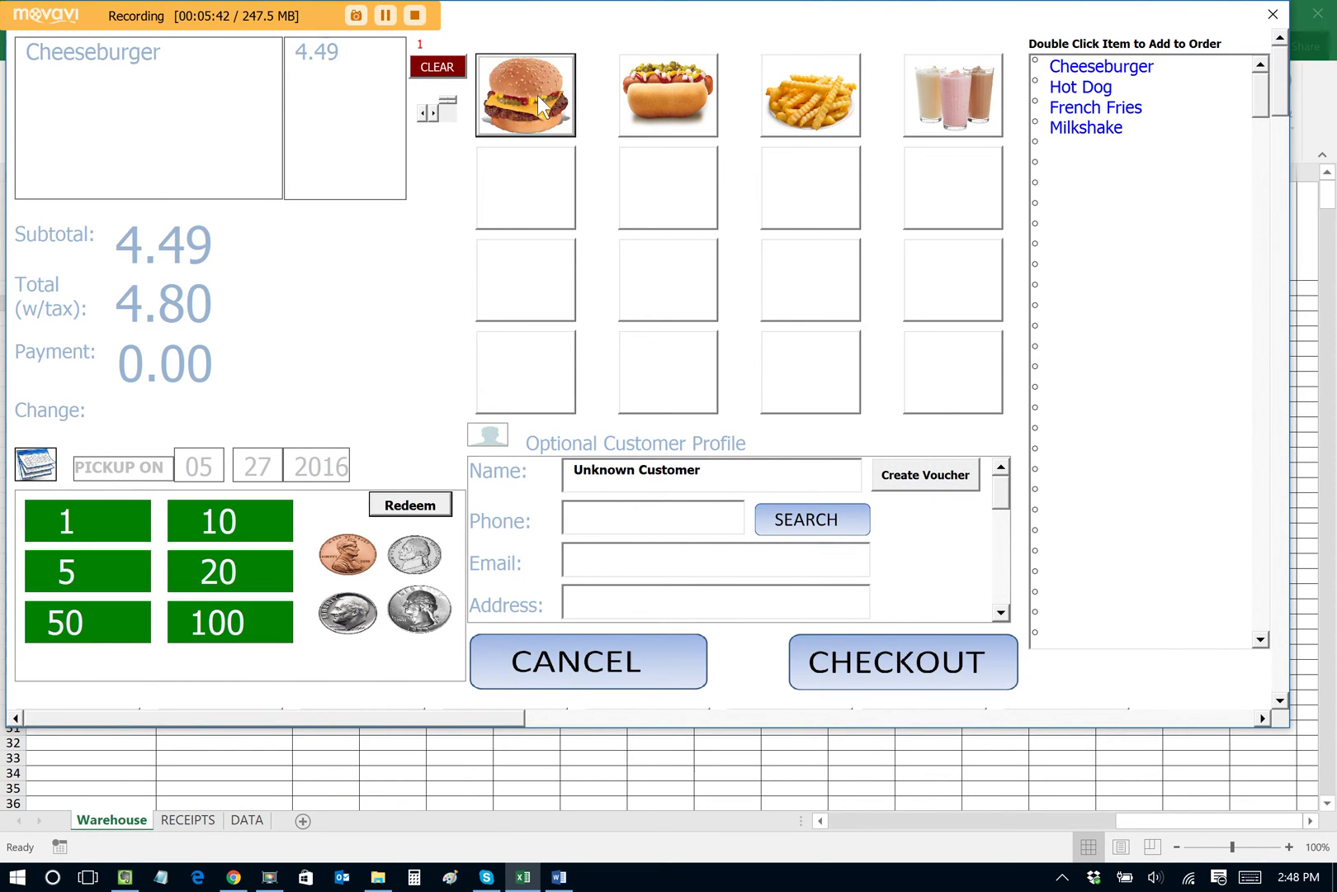
left_click(664, 94)
left_click(801, 102)
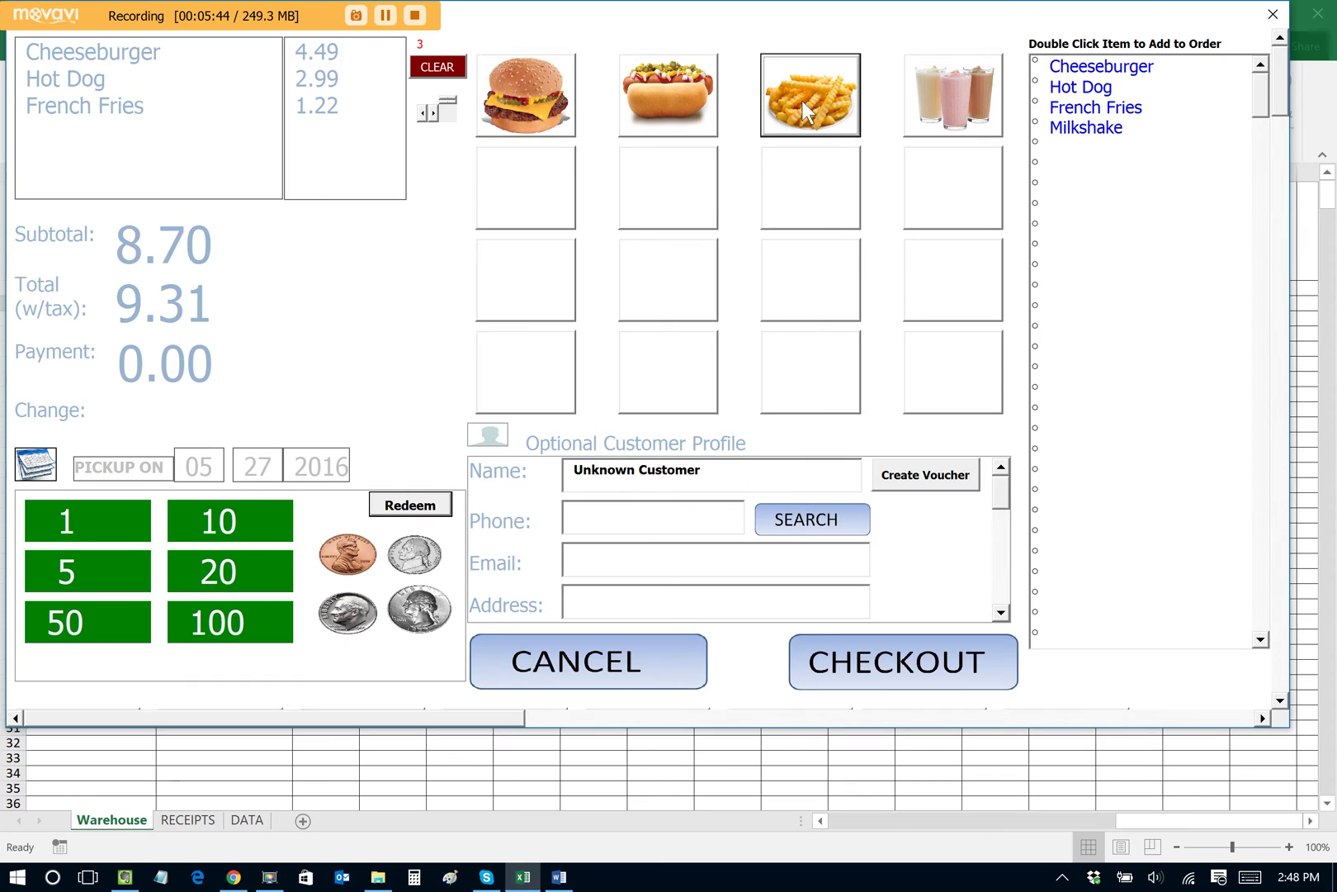
left_click(957, 102)
Step: Enter the customer's name, record 100 cash paid, and check out
left_click(741, 469)
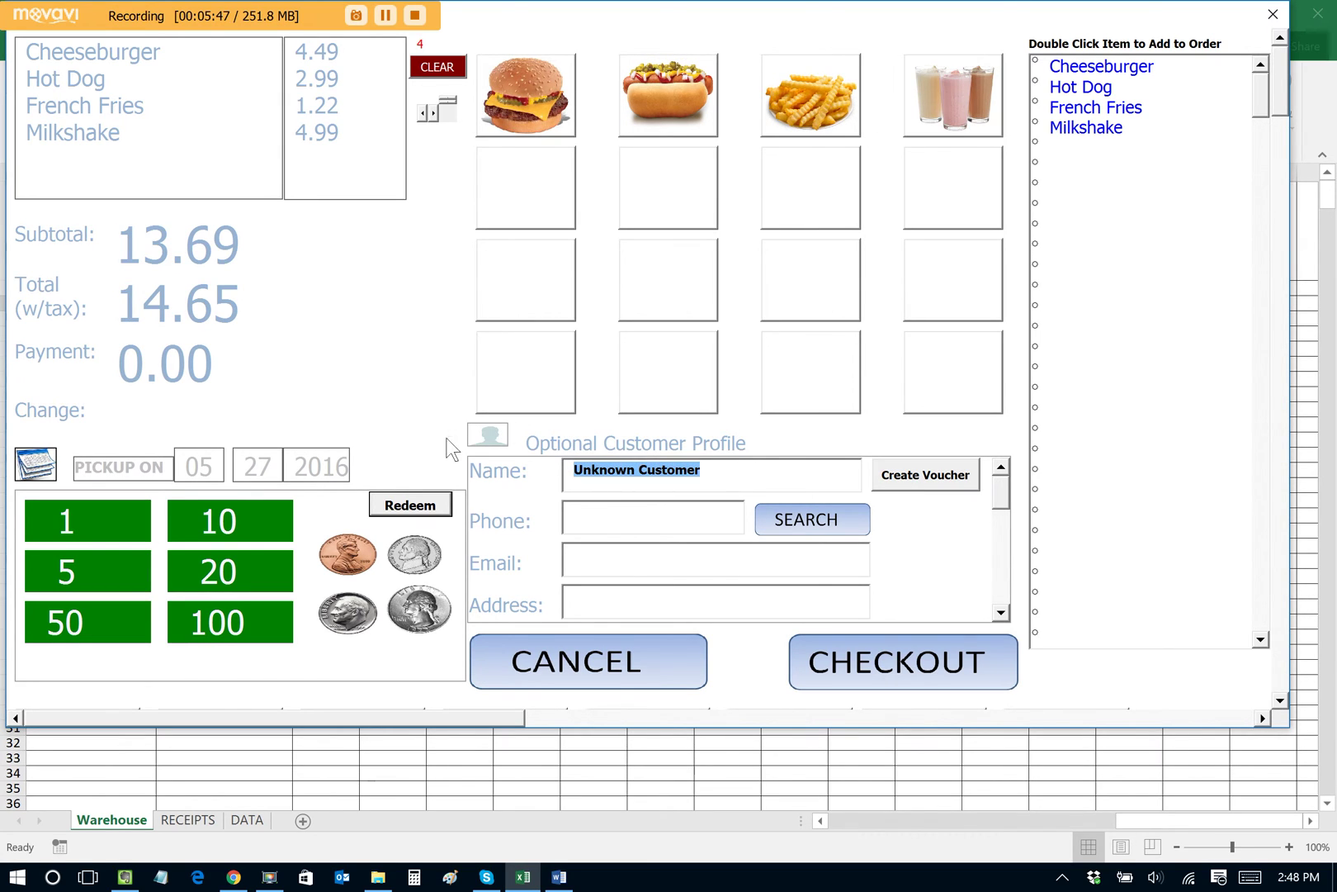
type("Jason")
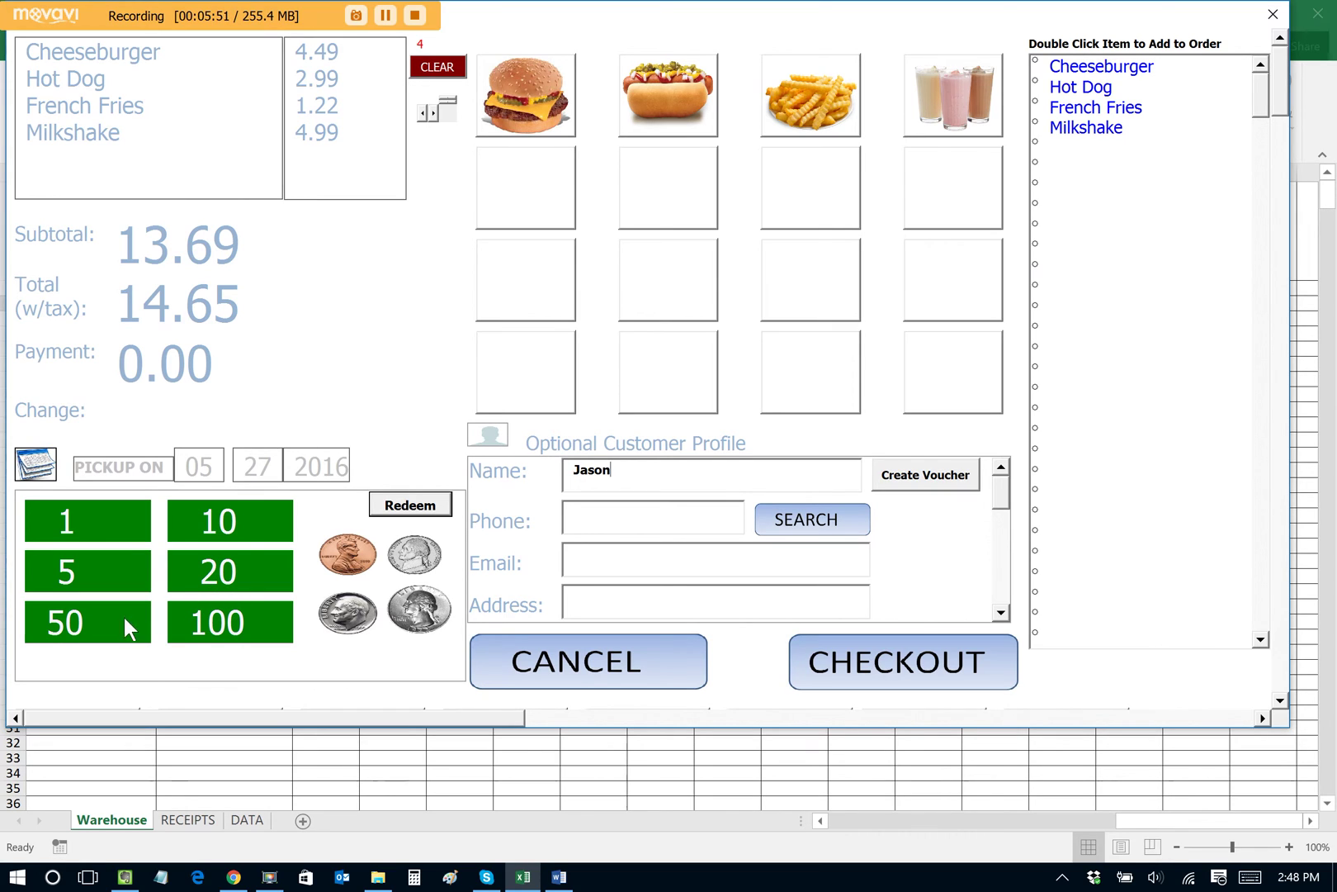
left_click(227, 634)
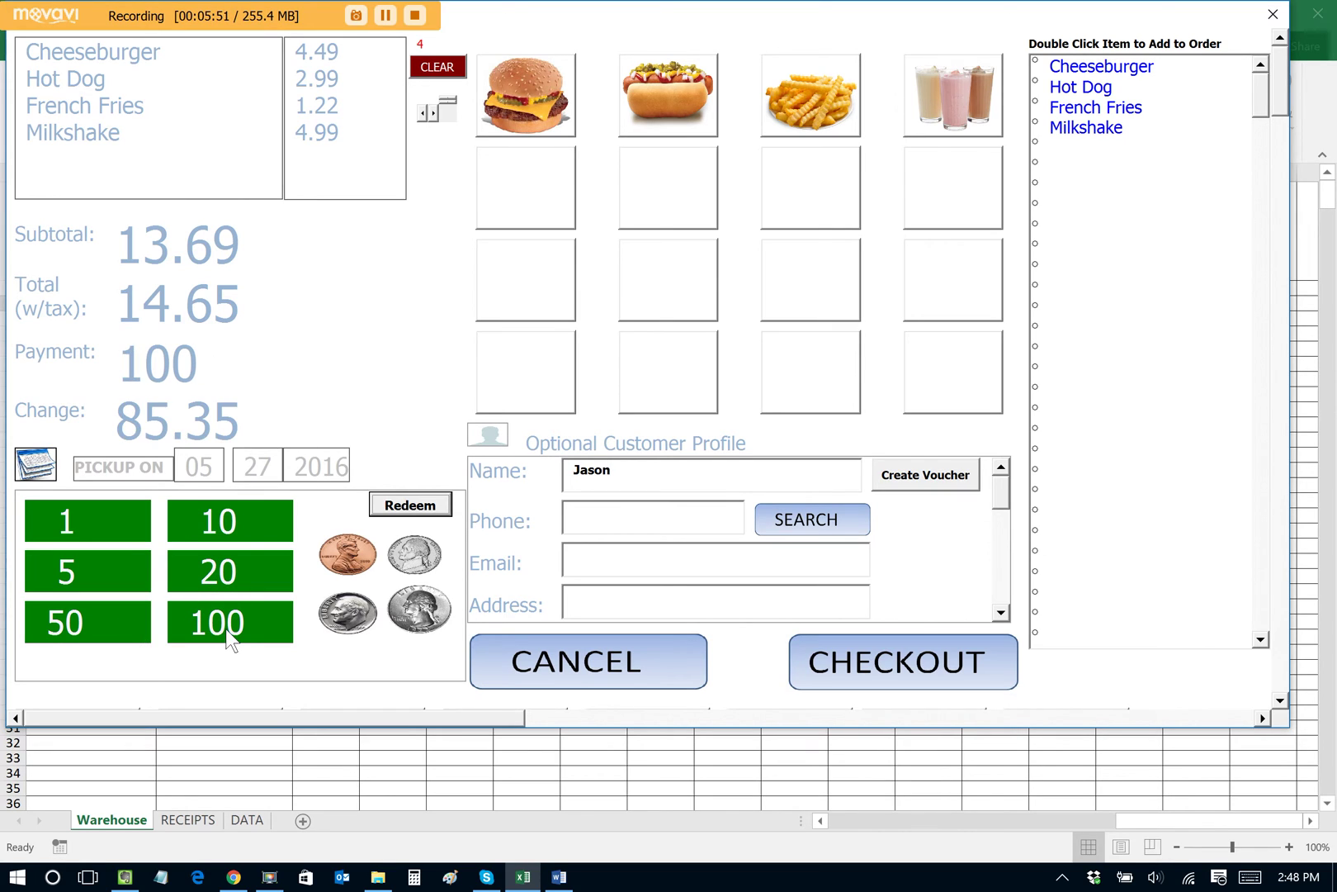
left_click(884, 671)
Step: Pay order 1005 in cash, confirm the 85.35 change, and close the order summary
left_click(495, 246)
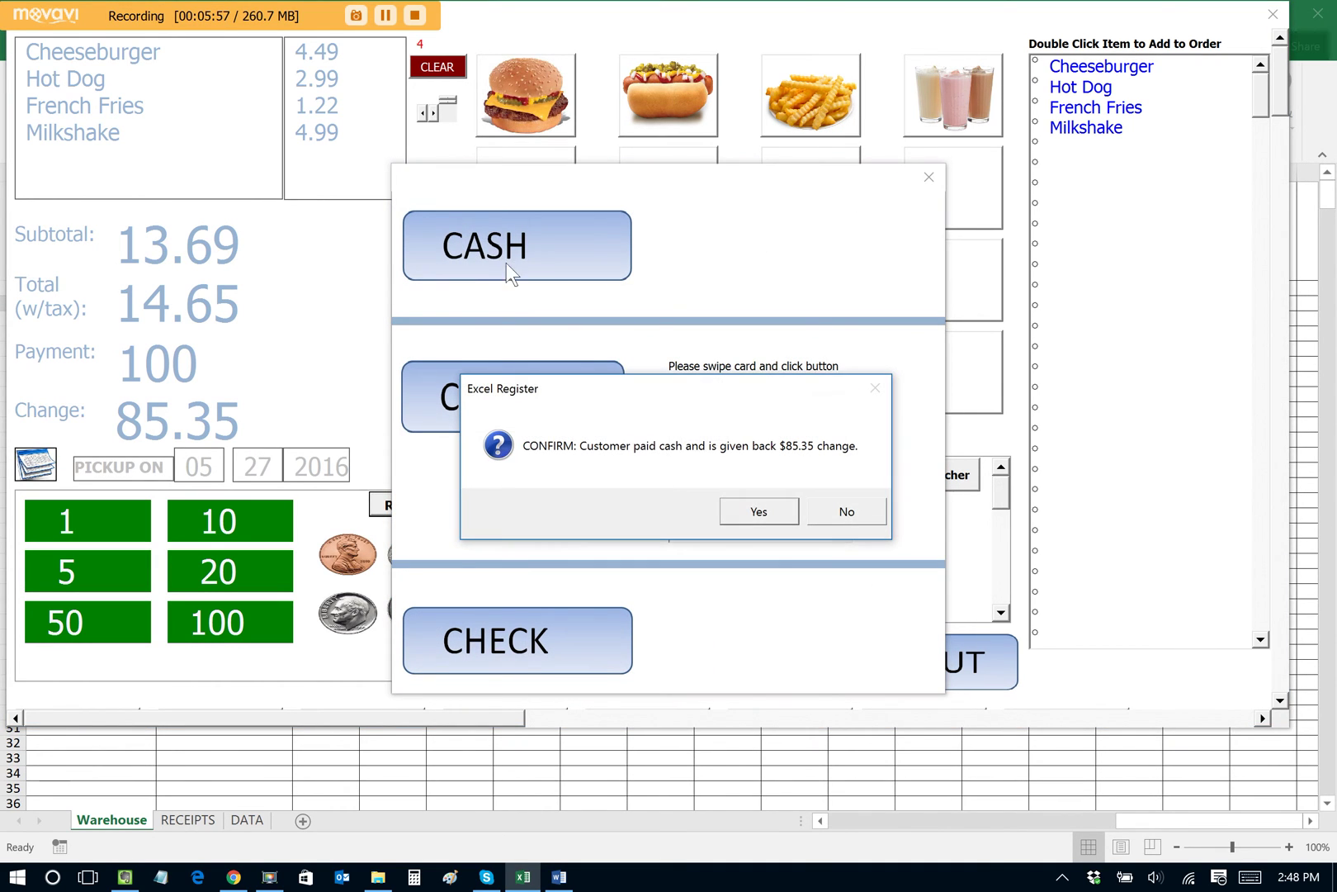
left_click(756, 508)
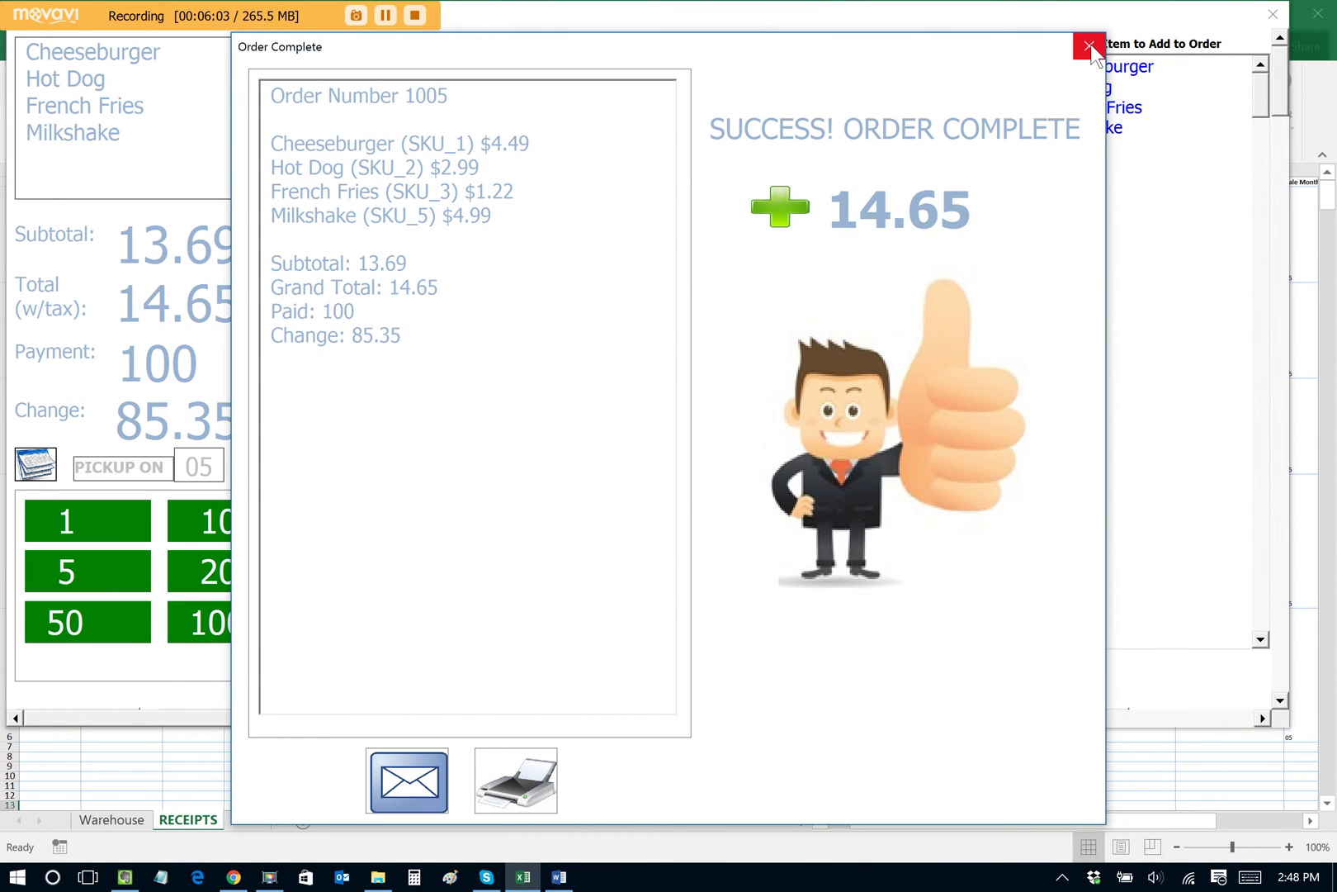
left_click(1089, 46)
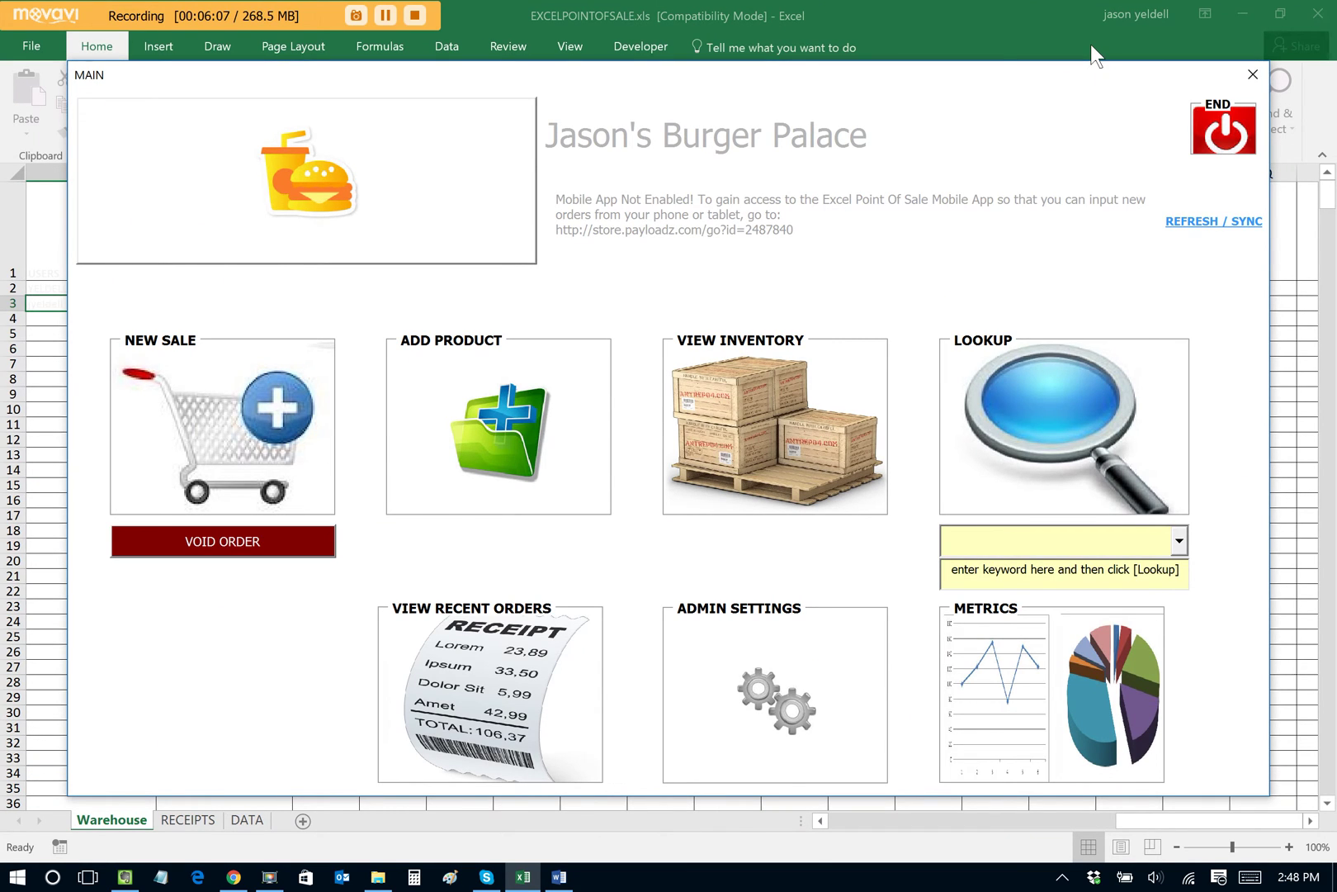
left_click(560, 877)
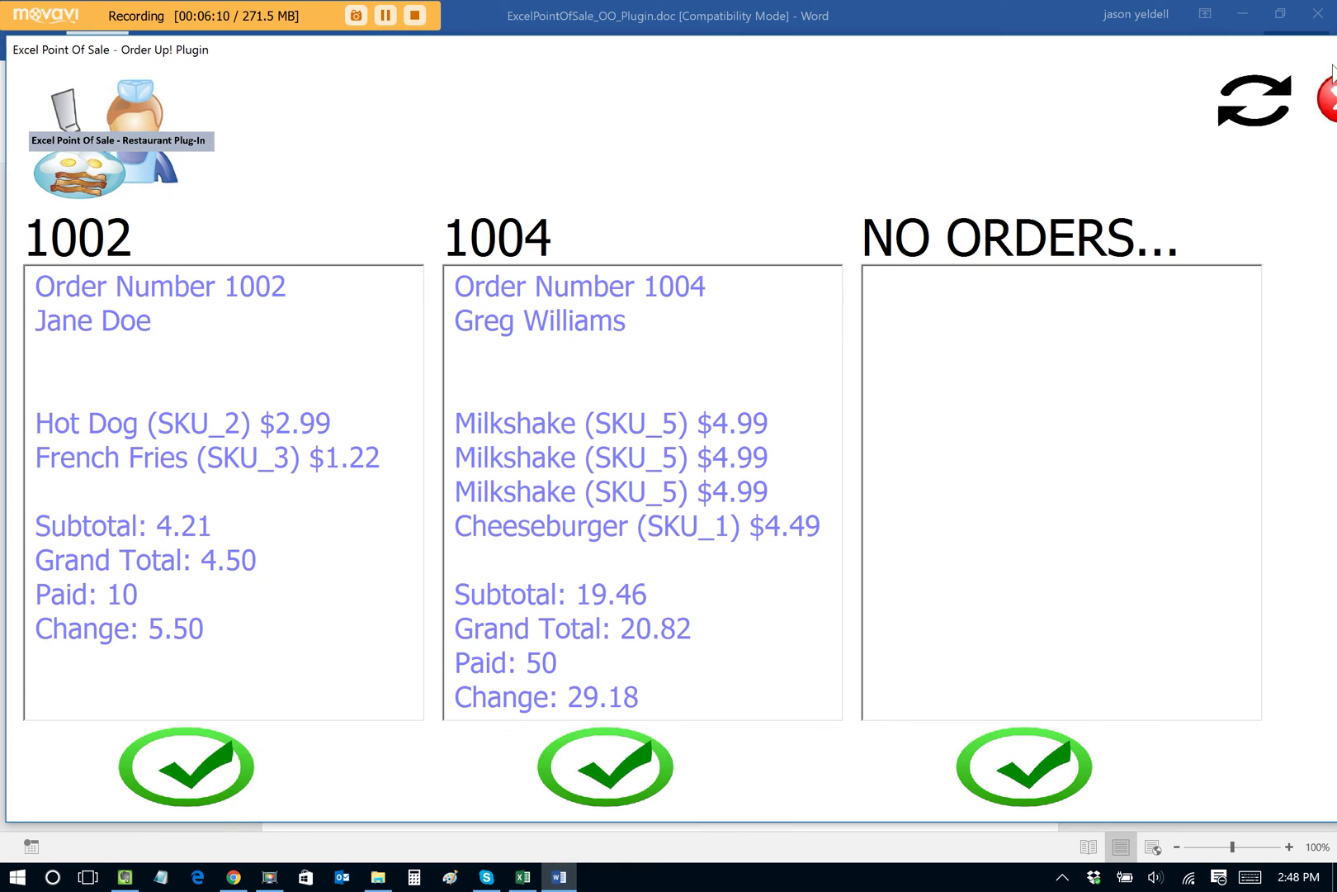
Step: Refresh the Order Up! plugin so order 1005 appears beside orders 1002 and 1004
left_click(1263, 103)
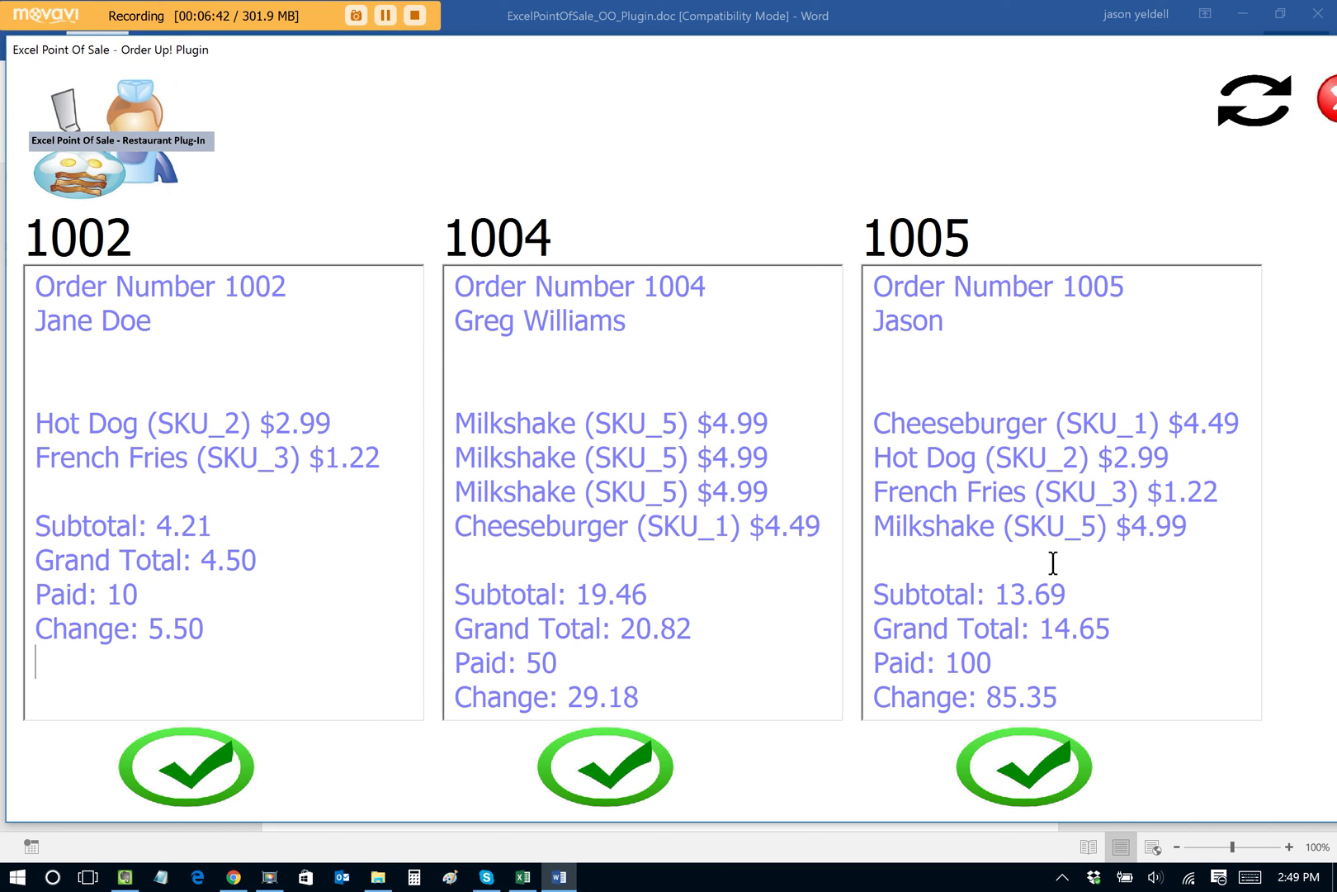
Step: Mark order 1005 as done with its green check mark
left_click(1024, 766)
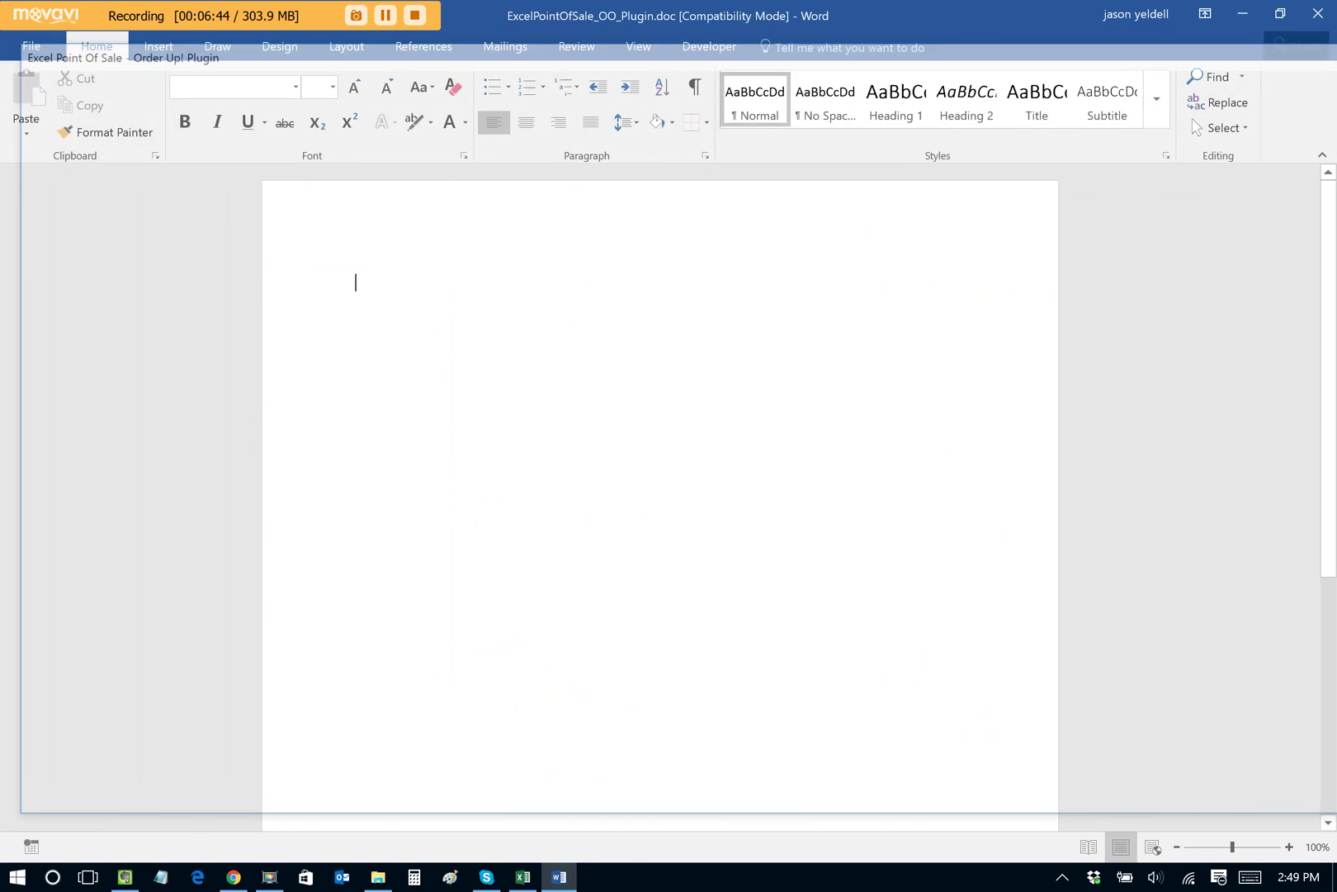